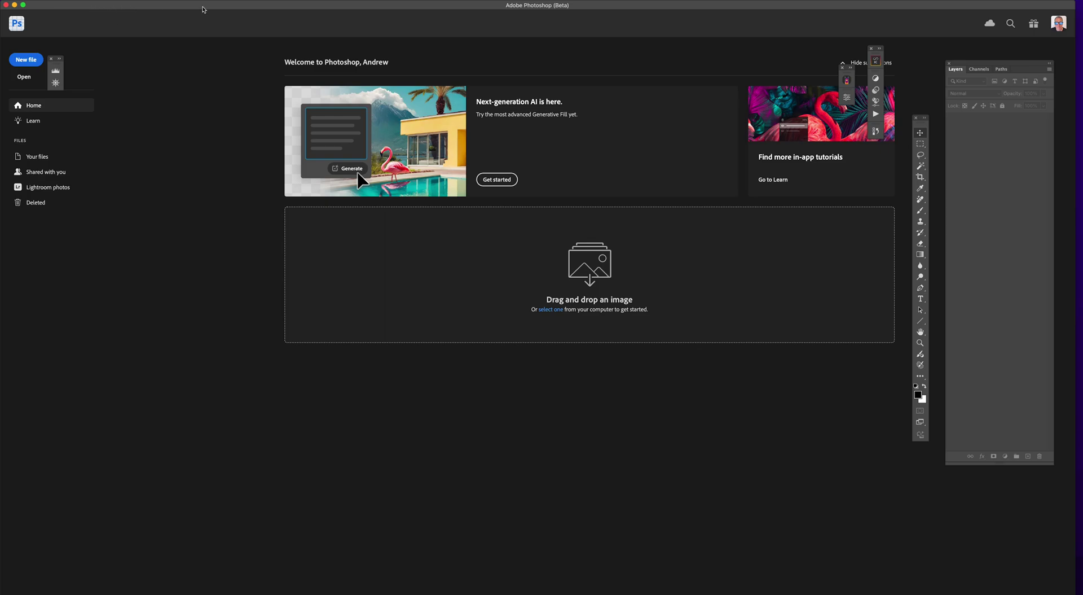
- Create a new document from the 2048 × 2048 px preset at 150 ppi, named 'Generative AI Art in Photoshop'
{"action": "key", "text": "super+n"}
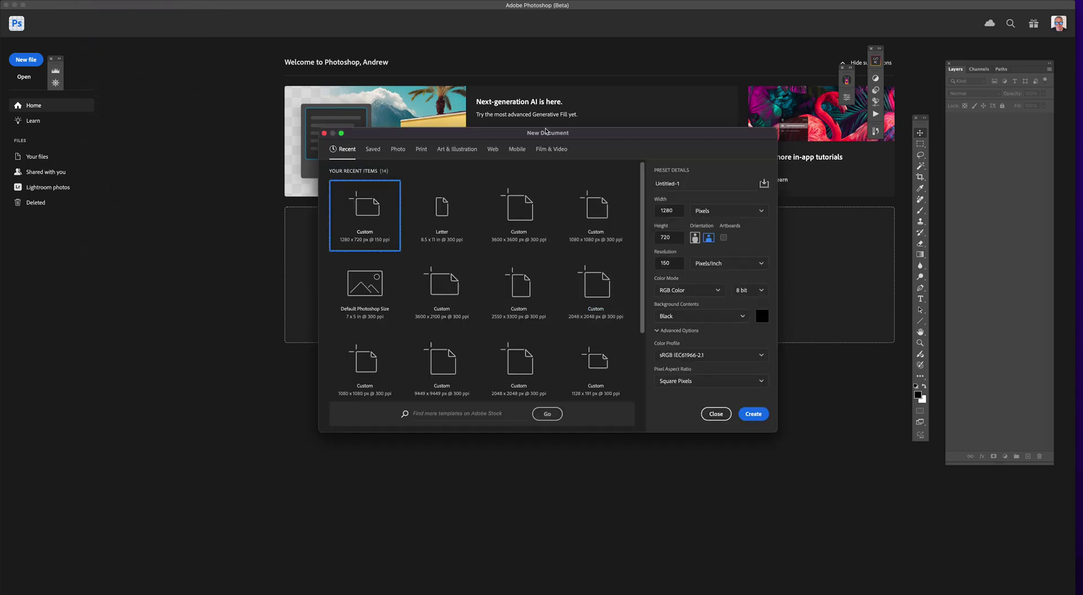
{"action": "left_click_drag", "start_coordinate": [546, 133], "coordinate": [574, 127]}
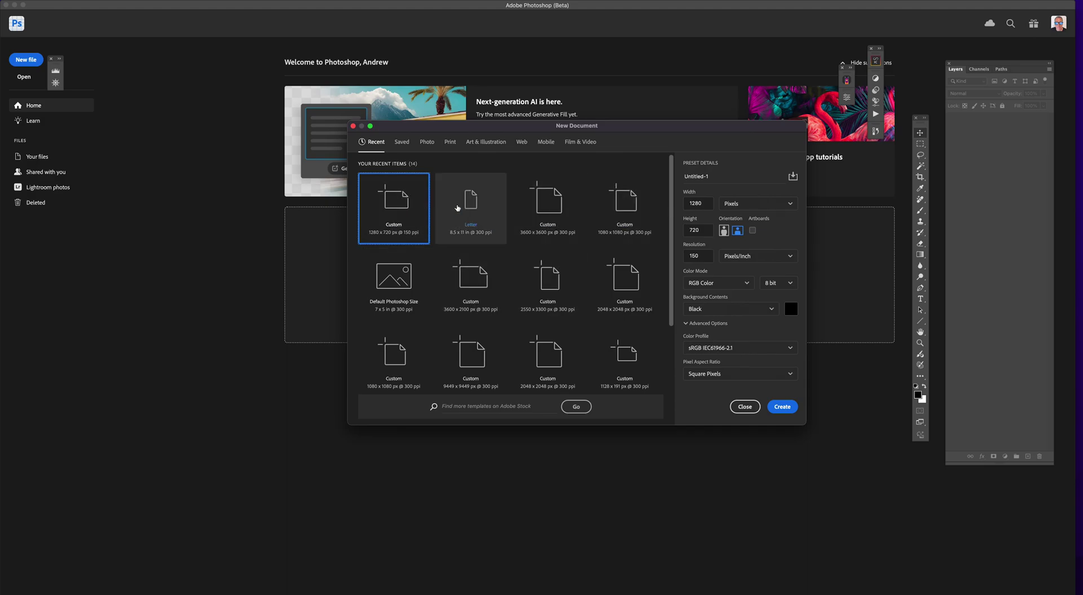
{"action": "left_click", "coordinate": [562, 287]}
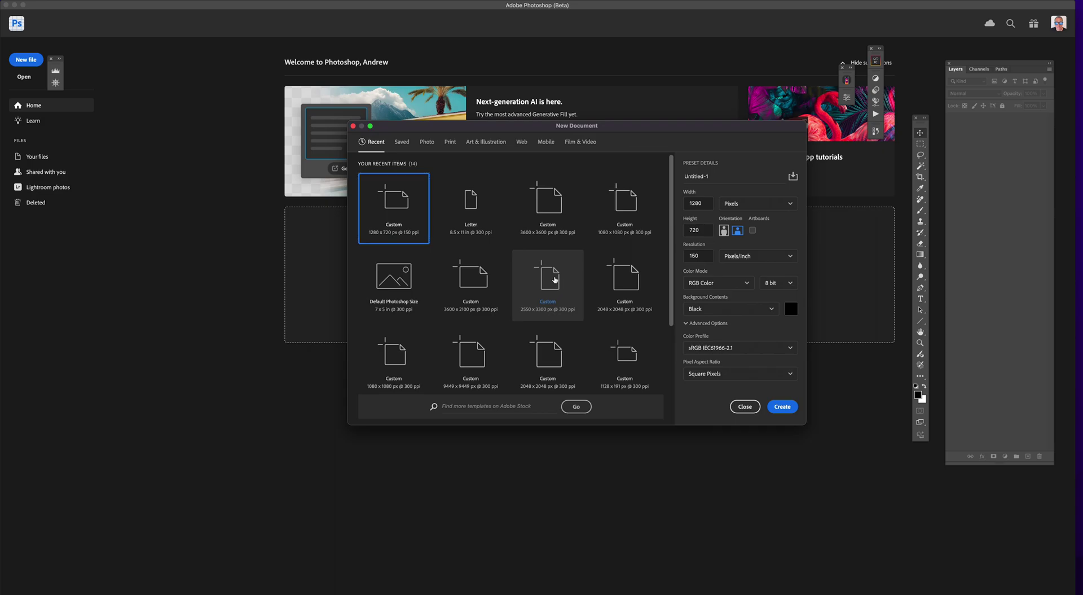
{"action": "left_click", "coordinate": [625, 280]}
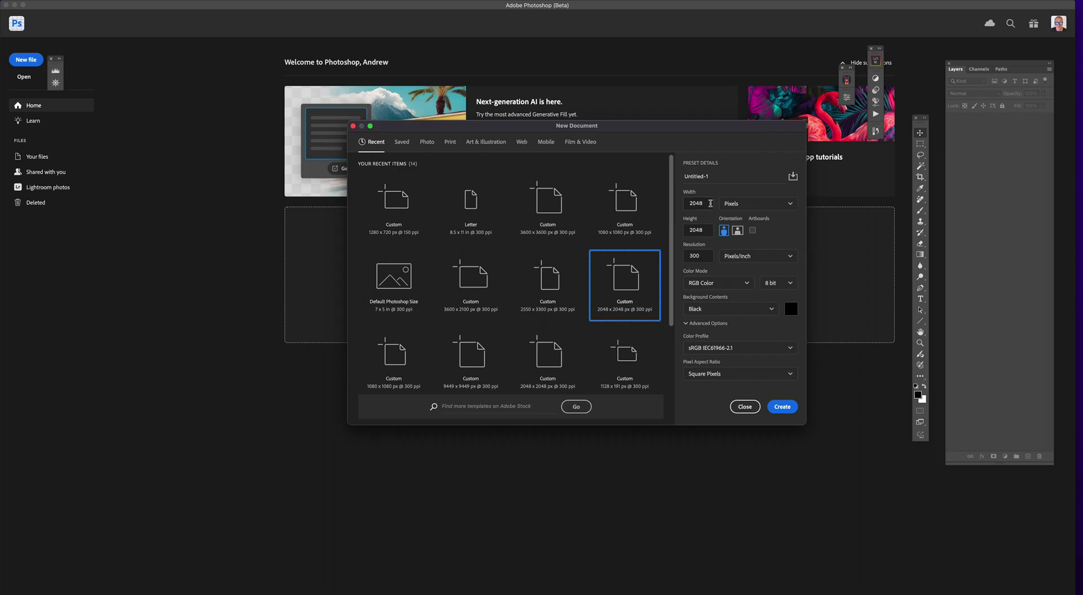
{"action": "left_click", "coordinate": [719, 176]}
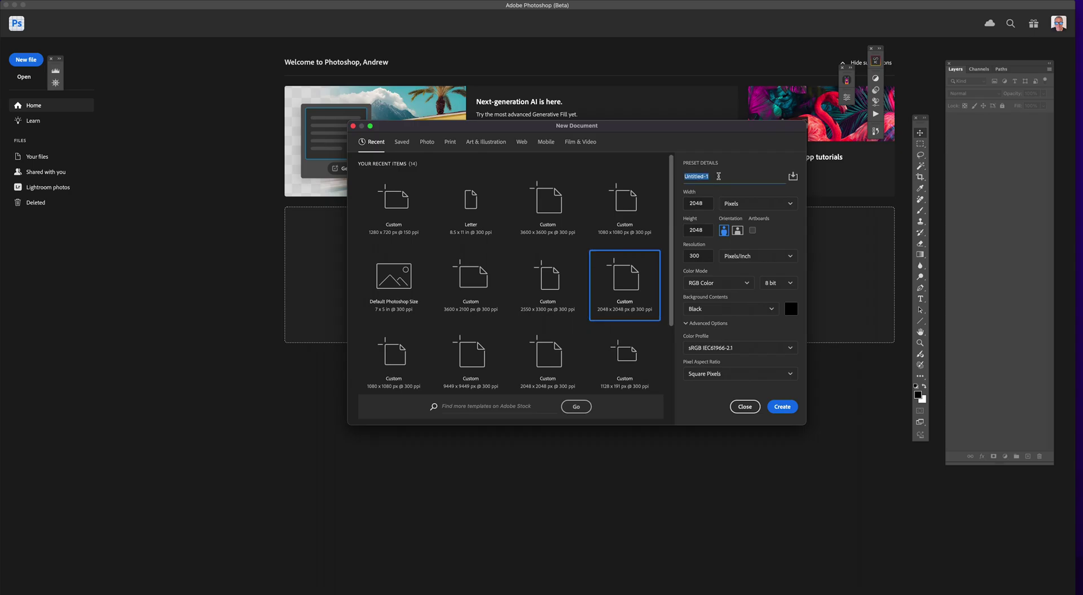
{"action": "type", "text": "Generative AI Art in Photoshop"}
{"action": "left_click", "coordinate": [697, 256]}
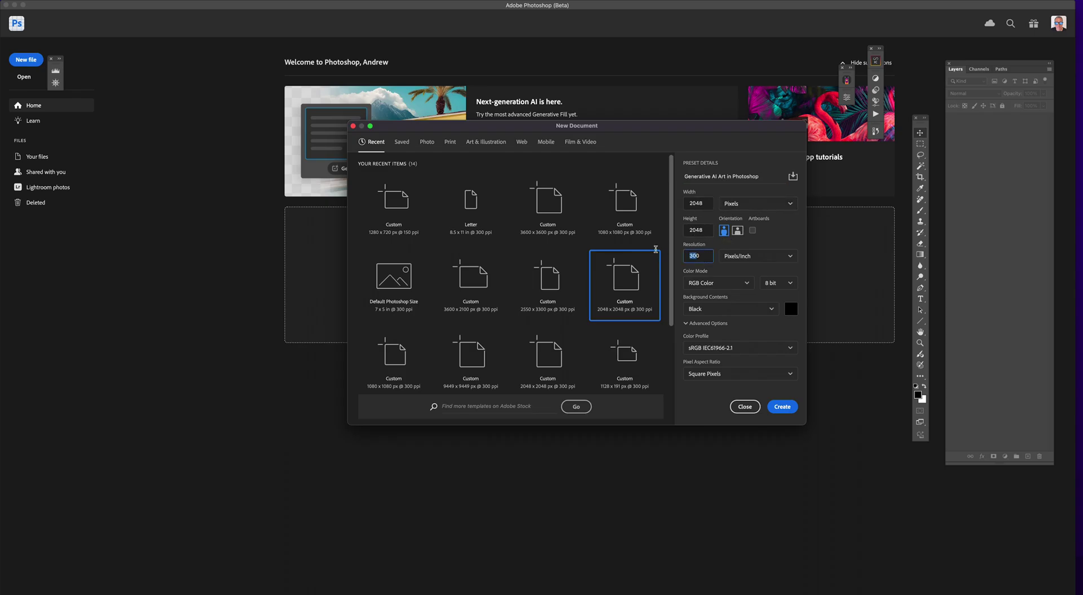
{"action": "type", "text": "150"}
{"action": "left_click", "coordinate": [785, 407]}
- Centre the black document window, raise the task bar, and position the Generate image dialog
{"action": "left_click_drag", "start_coordinate": [376, 44], "coordinate": [681, 51]}
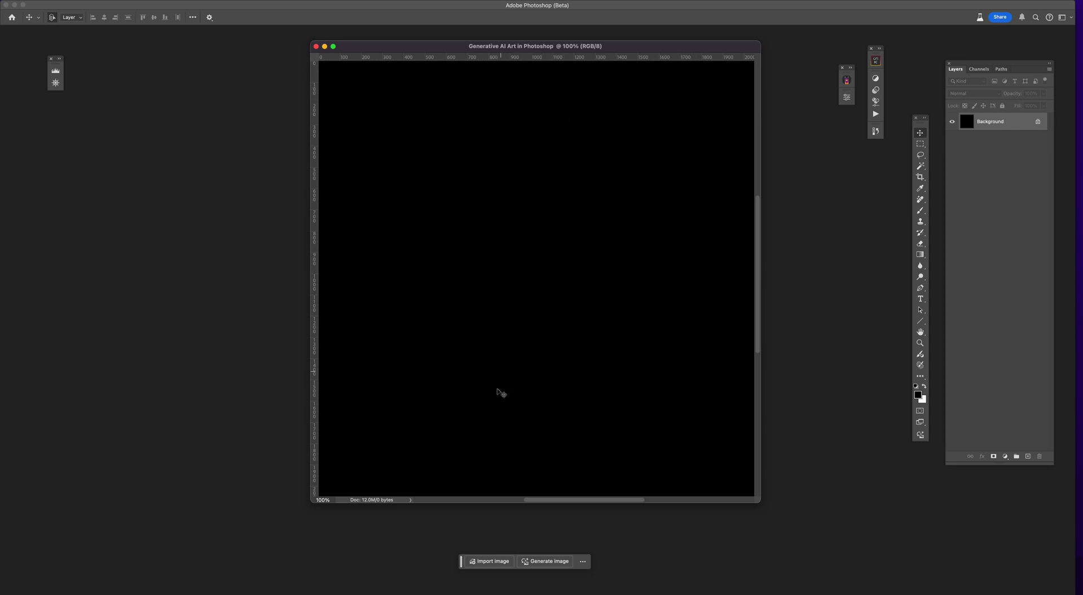
{"action": "left_click_drag", "start_coordinate": [462, 565], "coordinate": [463, 526]}
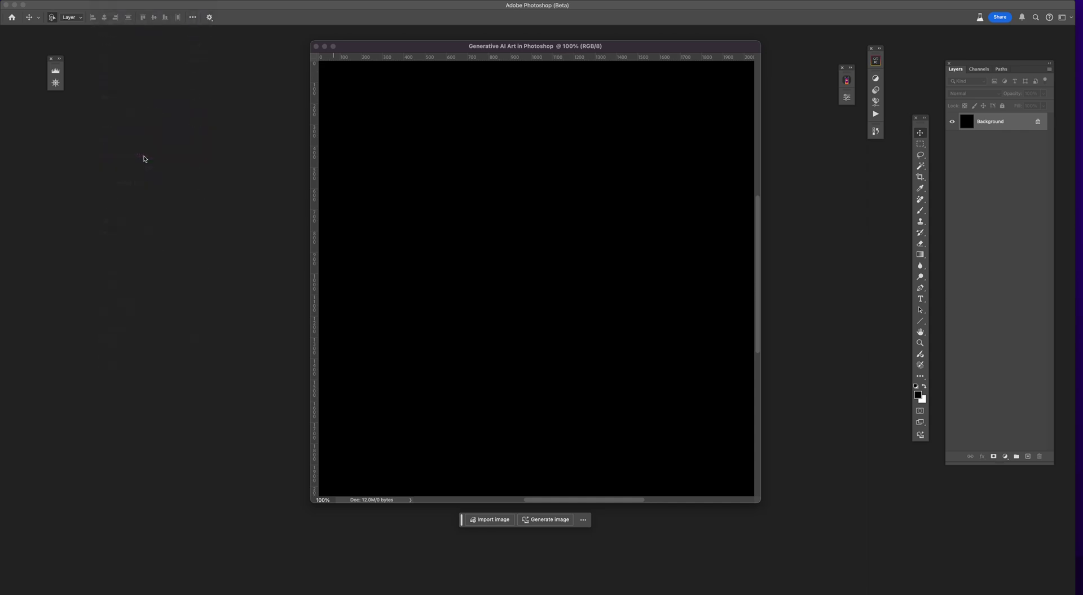
{"action": "left_click_drag", "start_coordinate": [527, 121], "coordinate": [564, 159]}
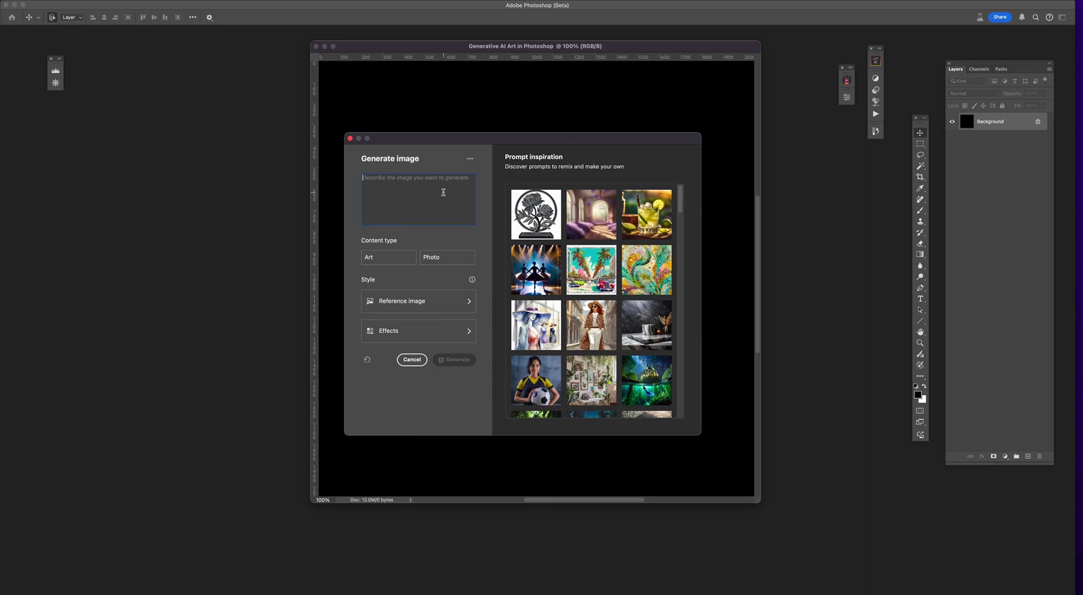
- Paste the wooden goddess jumping prompt and set the content type to Art
{"action": "type", "text": "photorealistic, highly detailed, Goddess jumping into the air, sharp focus, made of wood"}
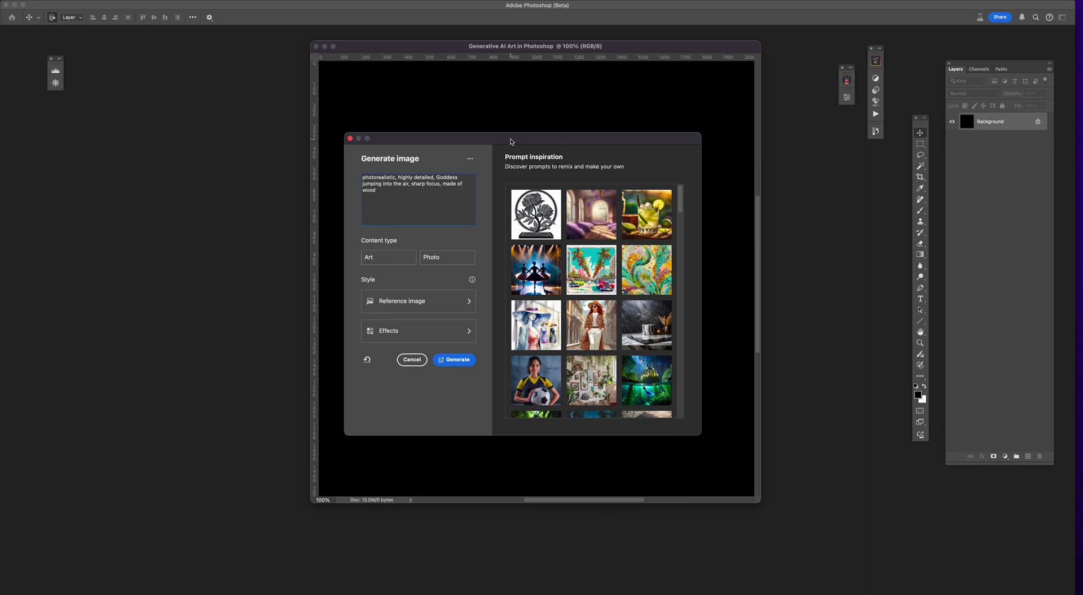
{"action": "left_click_drag", "start_coordinate": [512, 142], "coordinate": [528, 141]}
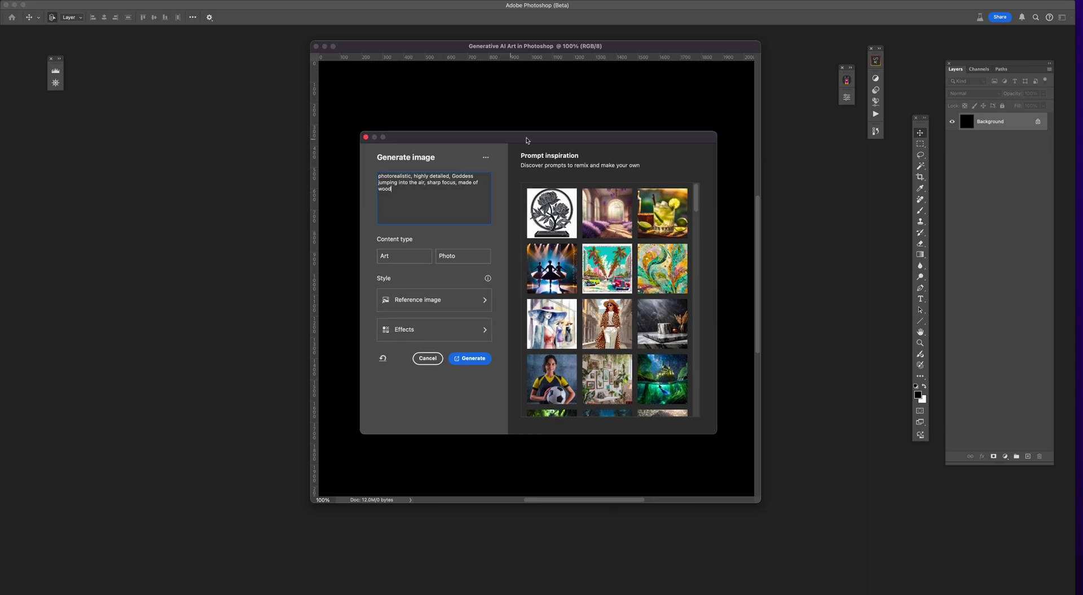
{"action": "left_click", "coordinate": [401, 257]}
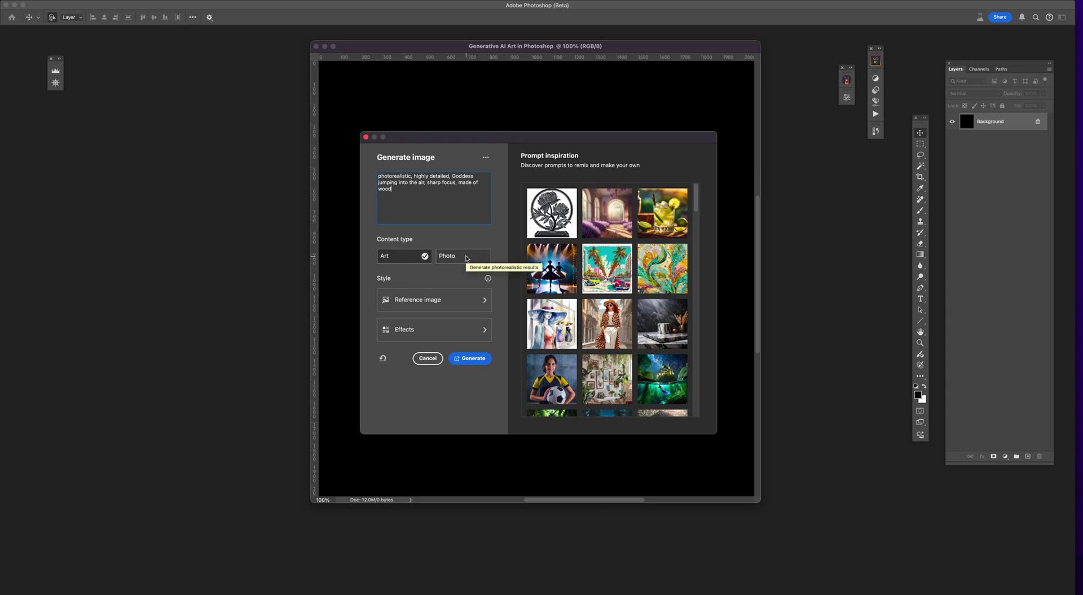
- Use the second photo from the TODAY folder as the style reference image
{"action": "left_click", "coordinate": [467, 303]}
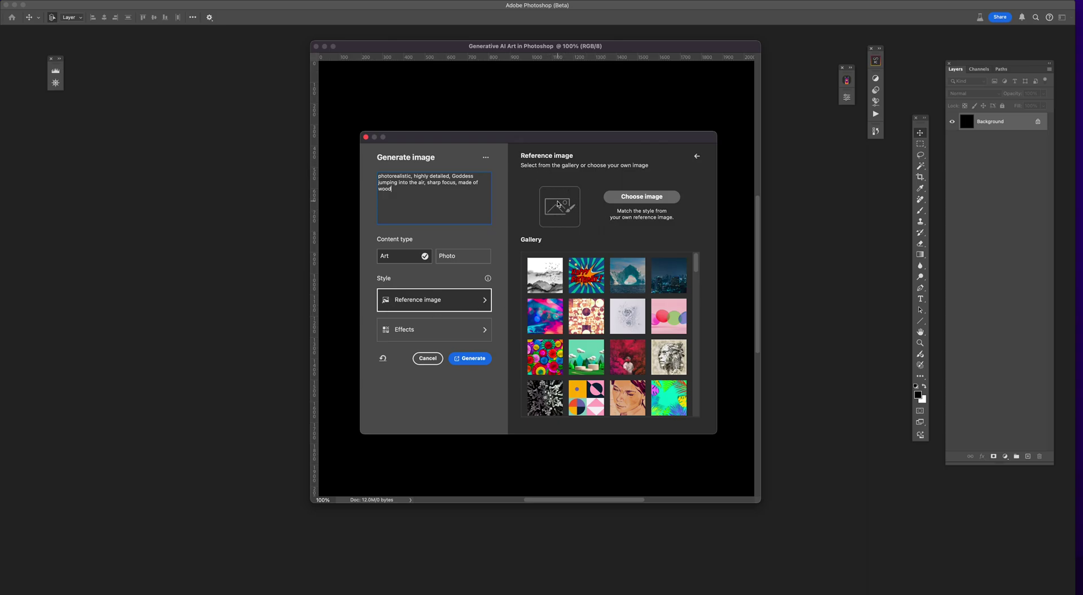
{"action": "left_click", "coordinate": [622, 198]}
{"action": "left_click", "coordinate": [333, 144]}
{"action": "left_click", "coordinate": [477, 158]}
{"action": "left_click", "coordinate": [766, 344]}
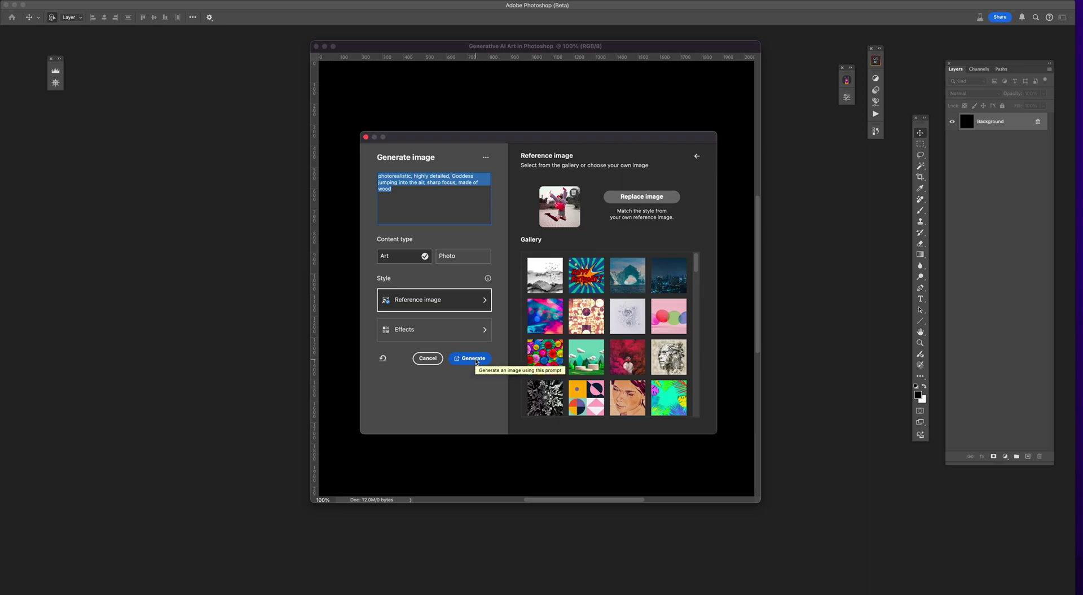
- Generate the jumping wooden goddess image using the reference photo
{"action": "left_click", "coordinate": [476, 359]}
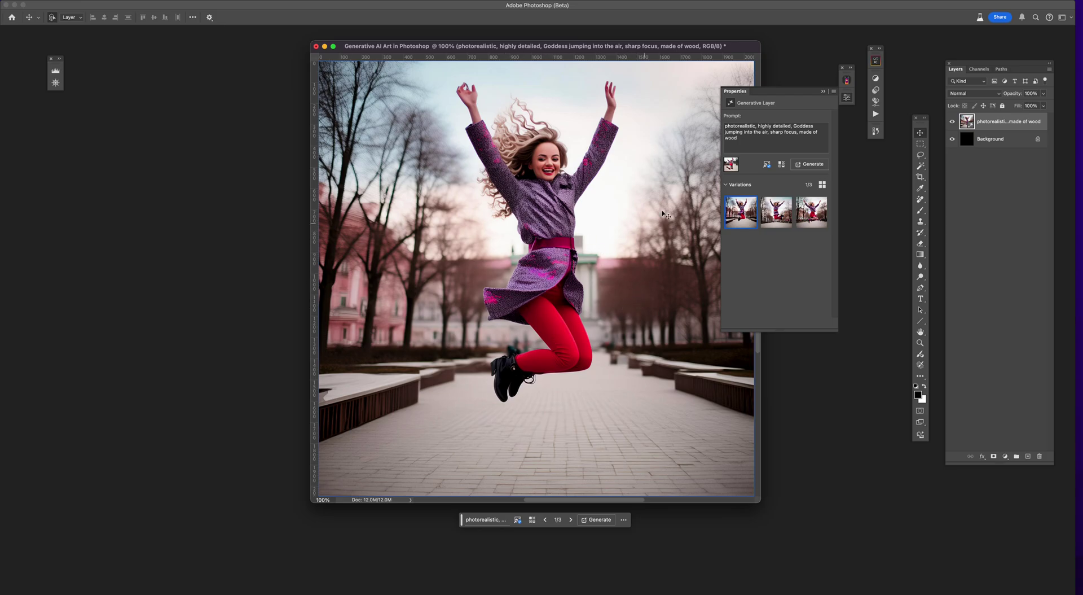
{"action": "mouse_move", "coordinate": [751, 199]}
- Delete the first result and regenerate the wooden goddess prompt as Art, without a reference photo
{"action": "key", "text": "Delete"}
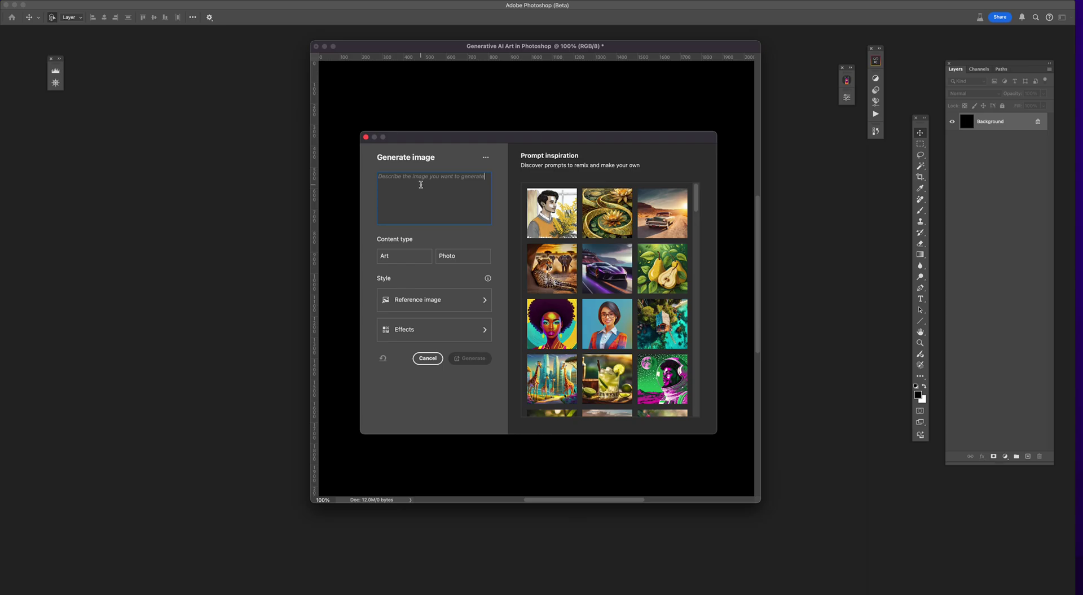
{"action": "type", "text": "photorealistic, highly detailed, Goddess jumping into the air, sharp focus, made of wood"}
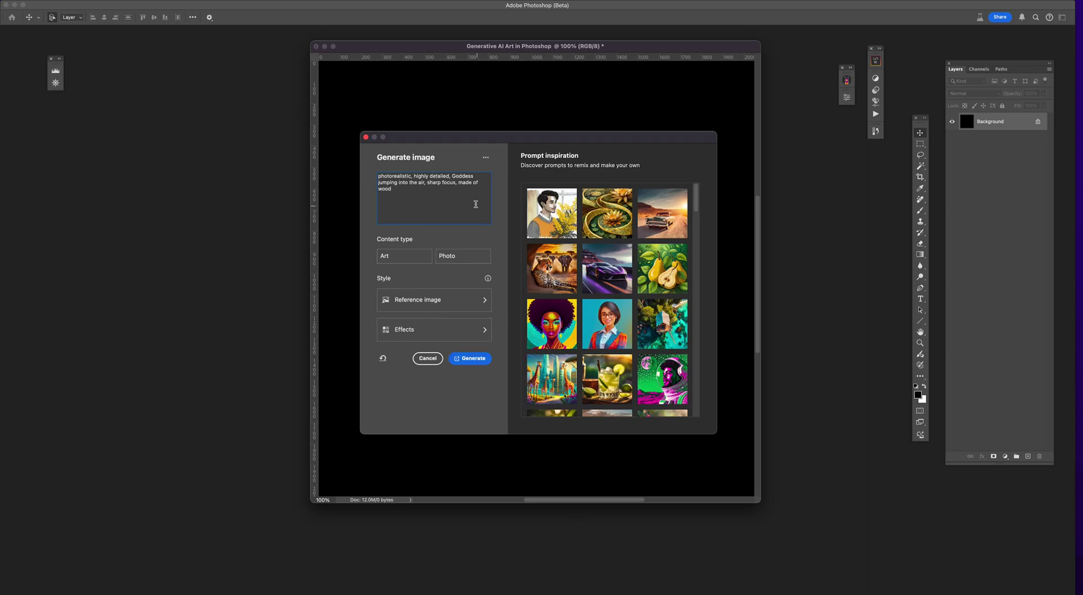
{"action": "left_click", "coordinate": [403, 256]}
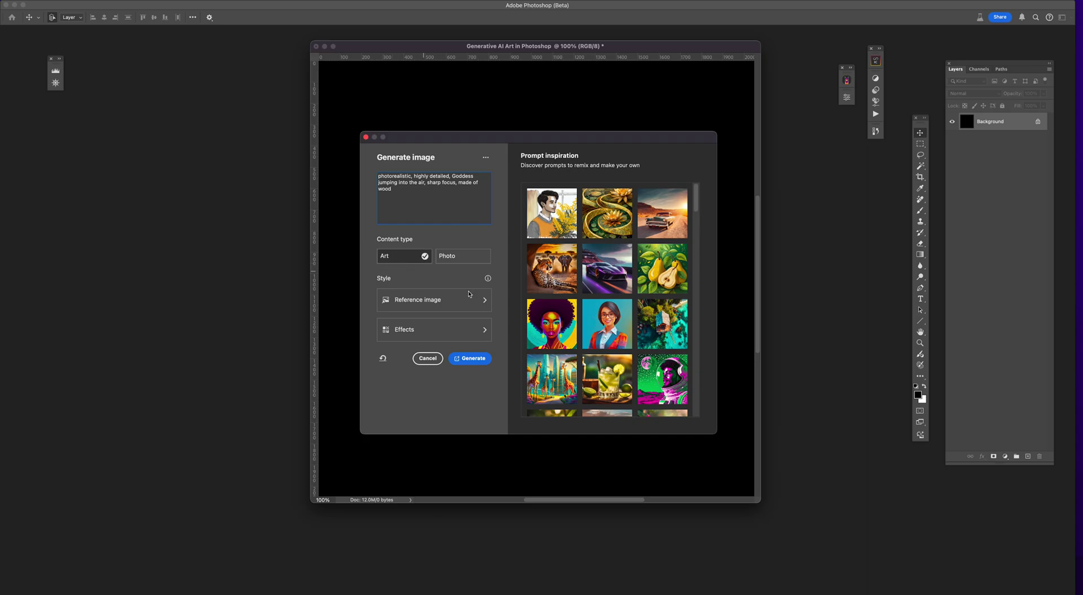
{"action": "left_click", "coordinate": [477, 360]}
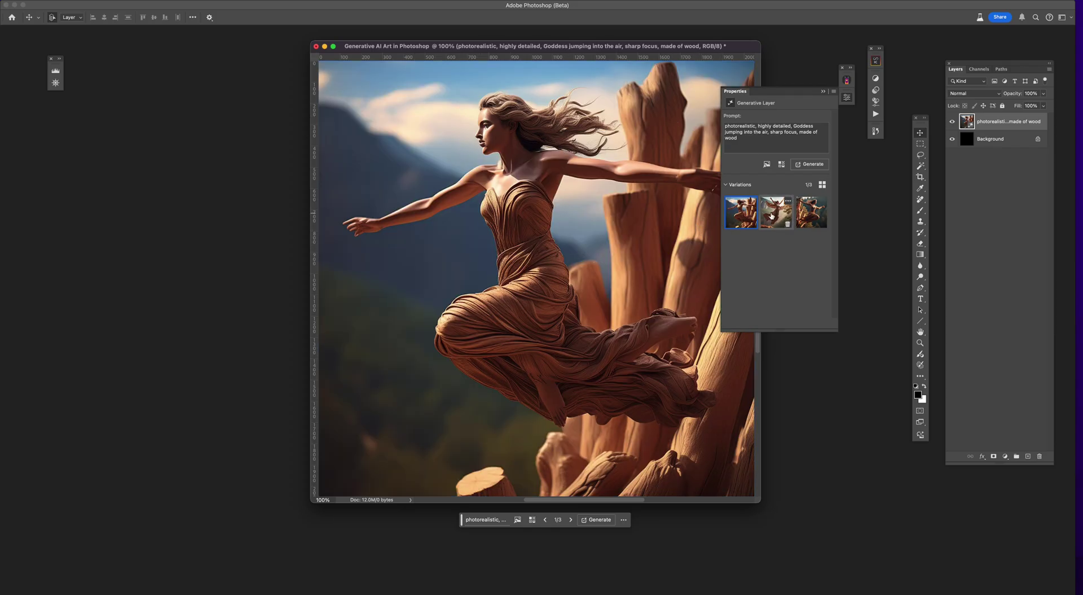
- Compare the three variations and keep the third, with driftwood branches against a forest
{"action": "left_click", "coordinate": [775, 215]}
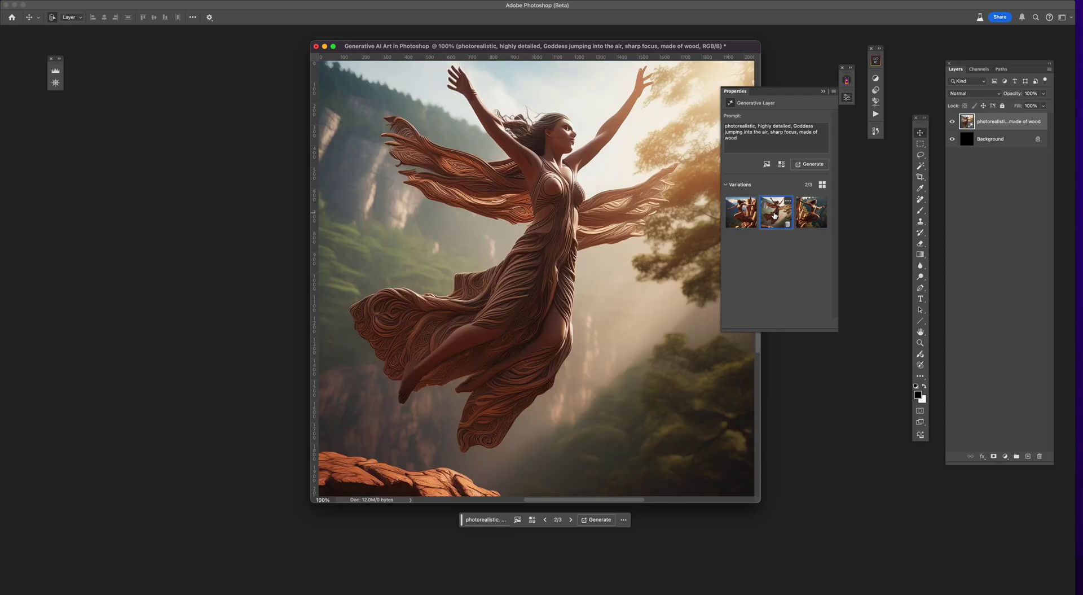
{"action": "left_click", "coordinate": [809, 217]}
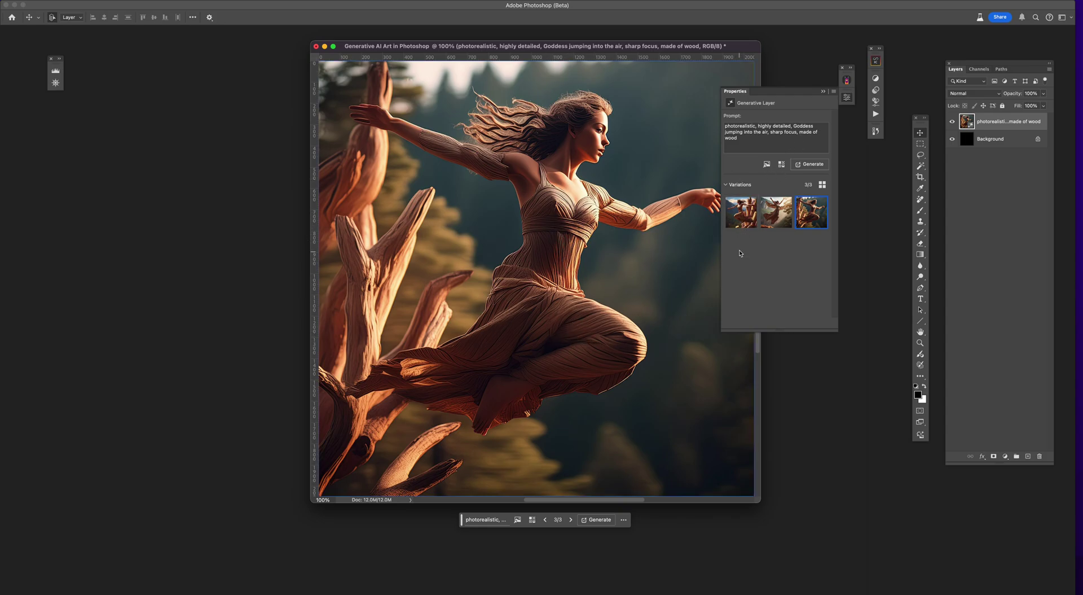
{"action": "left_click", "coordinate": [741, 213]}
{"action": "left_click", "coordinate": [806, 215]}
{"action": "mouse_move", "coordinate": [662, 50]}
{"action": "left_mouse_down"}
{"action": "mouse_move", "coordinate": [607, 48]}
{"action": "mouse_move", "coordinate": [642, 44]}
{"action": "left_mouse_up"}
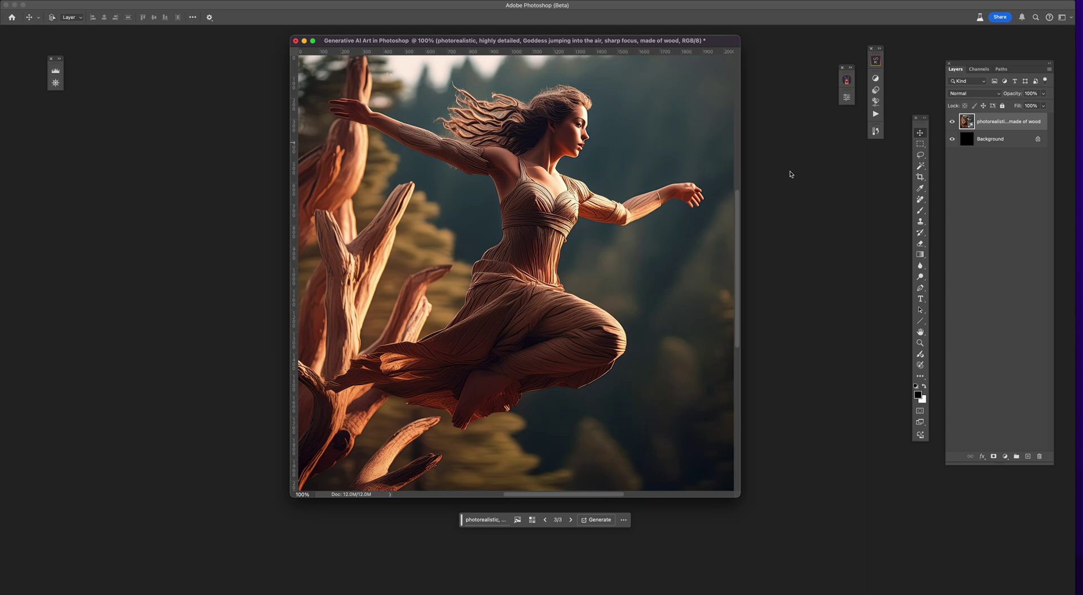
- Duplicate the merged layers only, as 'Generative AI Art in Photoshop - Goddess made of Wood'
{"action": "left_click", "coordinate": [876, 114]}
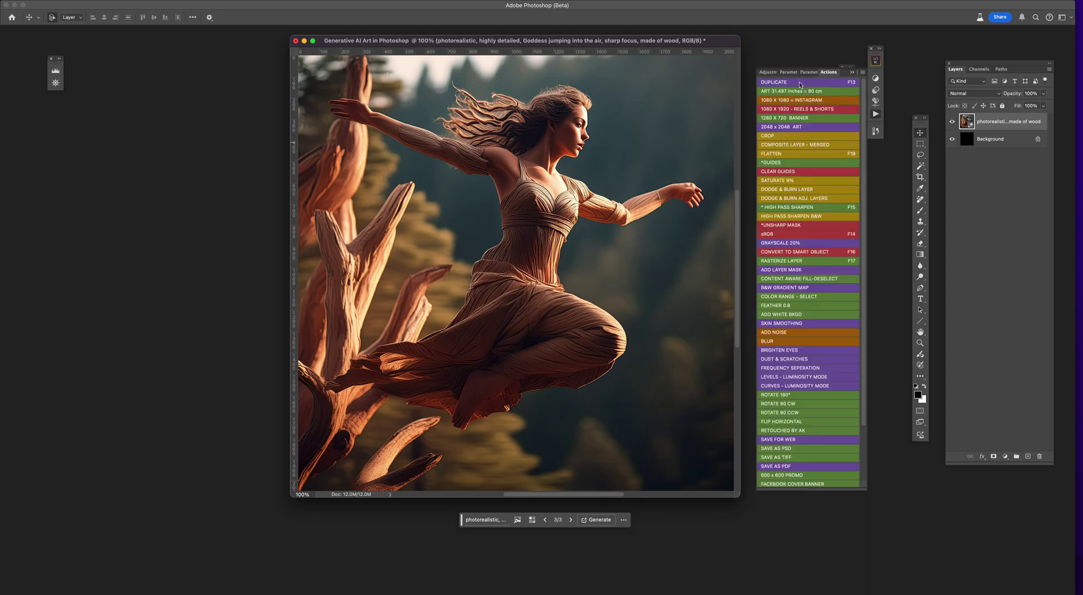
{"action": "left_click", "coordinate": [800, 84]}
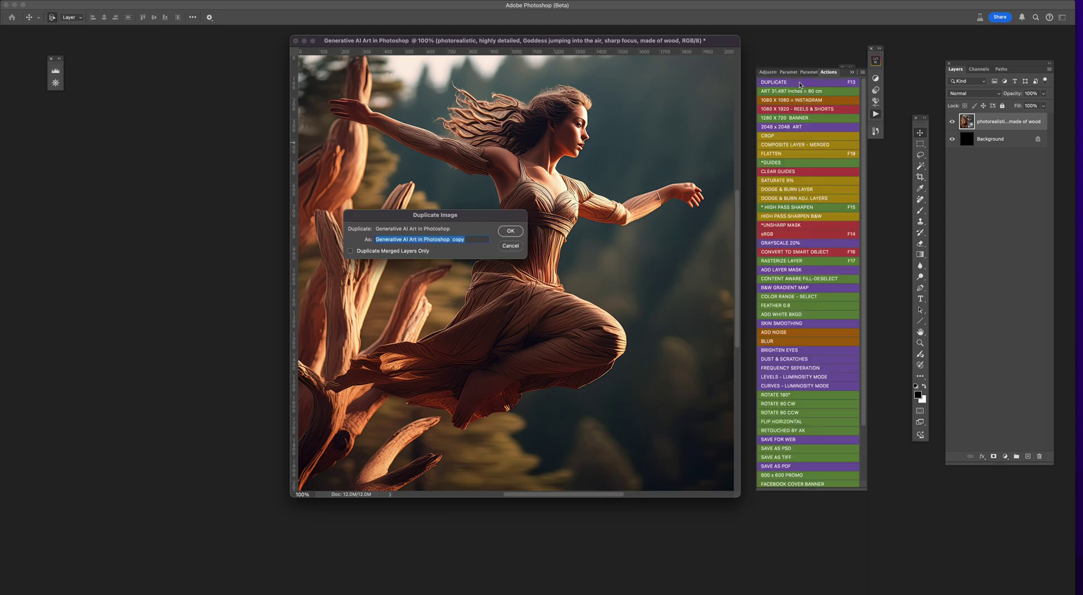
{"action": "left_click", "coordinate": [350, 250]}
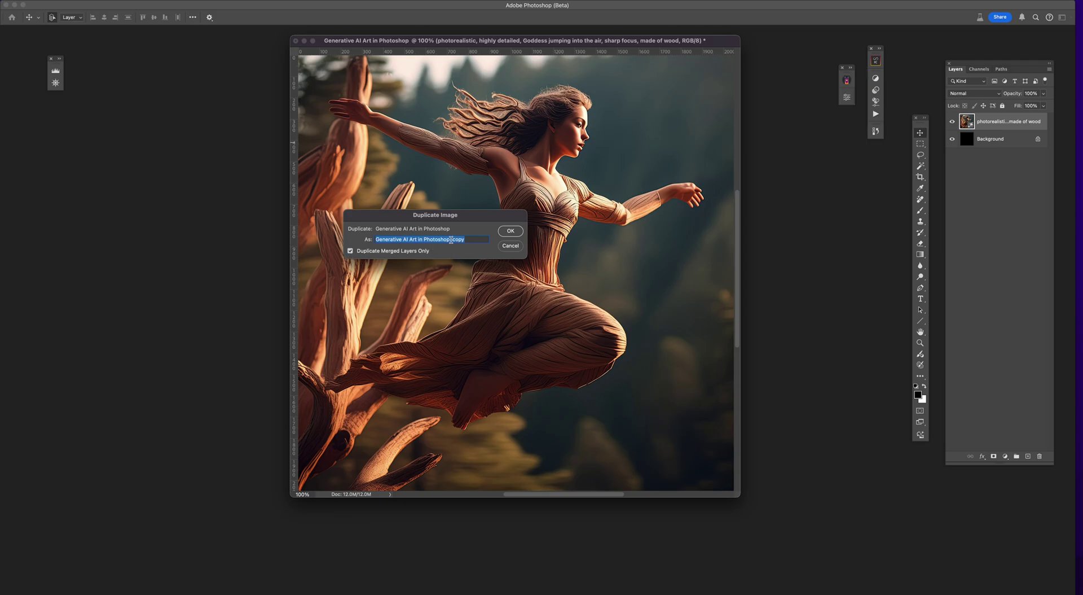
{"action": "left_click_drag", "start_coordinate": [451, 239], "coordinate": [478, 245]}
{"action": "key", "text": "BackSpace"}
{"action": "type", "text": "- God"}
{"action": "type", "text": "dess mad"}
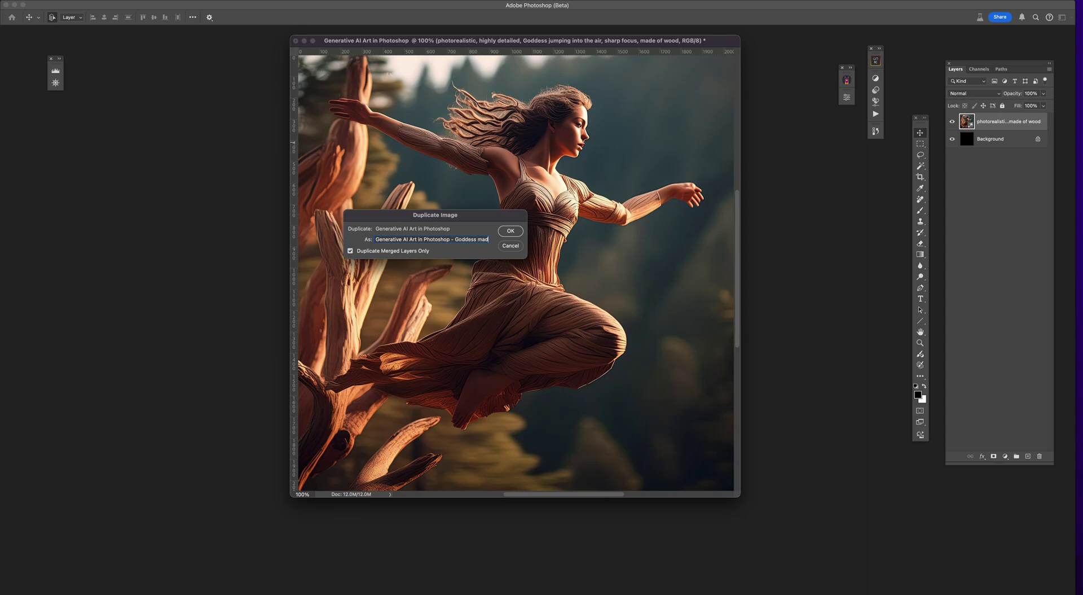
{"action": "type", "text": "e of Wood"}
{"action": "left_click", "coordinate": [499, 233]}
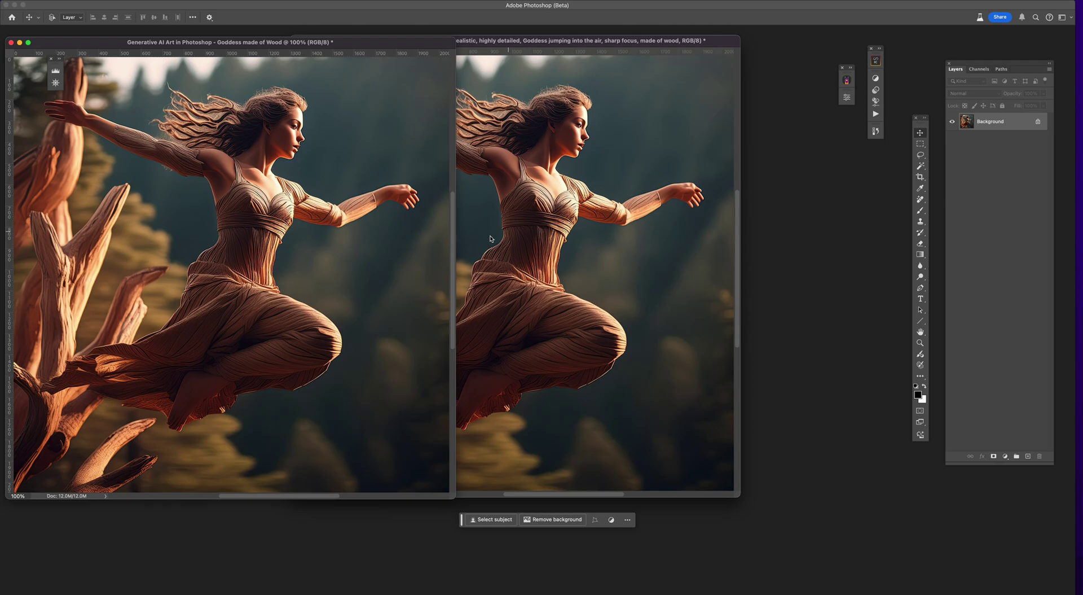
- Save the goddess copy as a Photoshop PSD file and close it
{"action": "key", "text": "super+shift+s"}
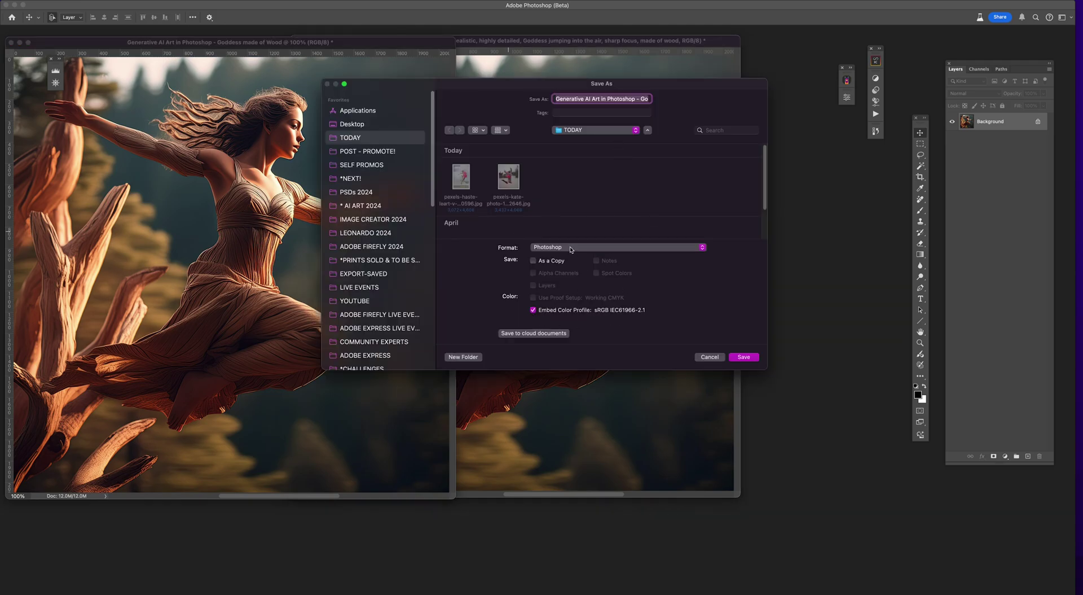
{"action": "left_click", "coordinate": [741, 357]}
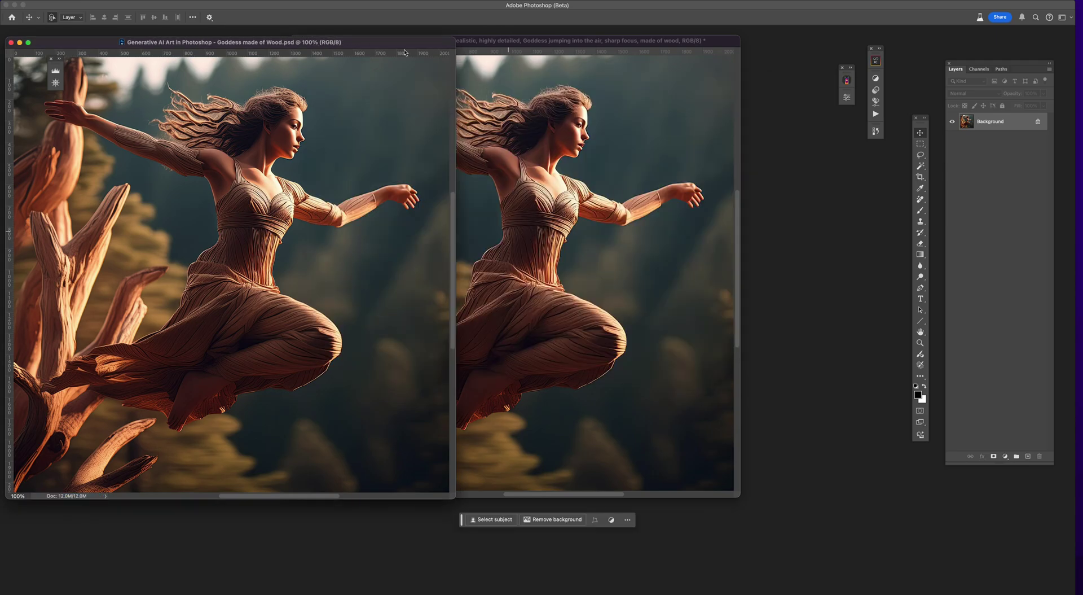
{"action": "left_click_drag", "start_coordinate": [74, 41], "coordinate": [231, 57]}
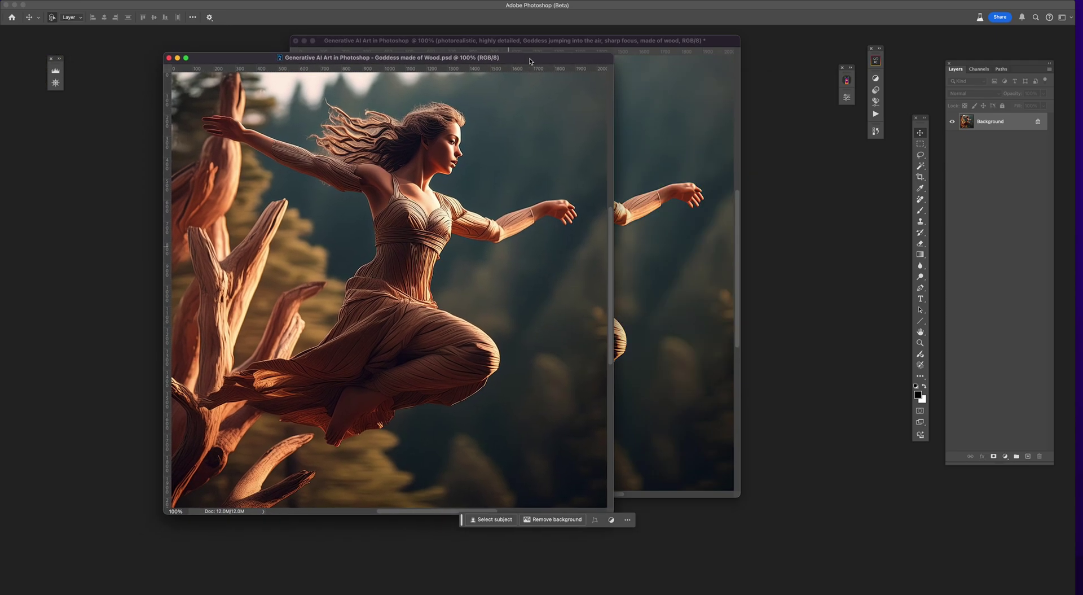
{"action": "left_click", "coordinate": [169, 58]}
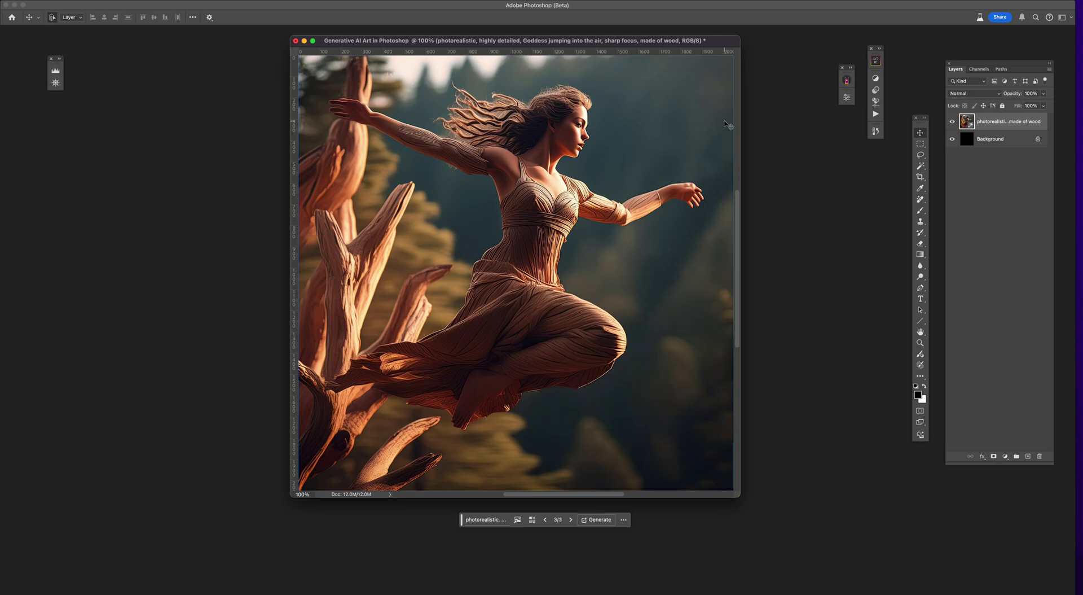
- Undo the goddess layer, then generate the Vintage Demon Warrior Kirigami prompt as Art
{"action": "key", "text": "super+z"}
{"action": "key", "text": "super+z"}
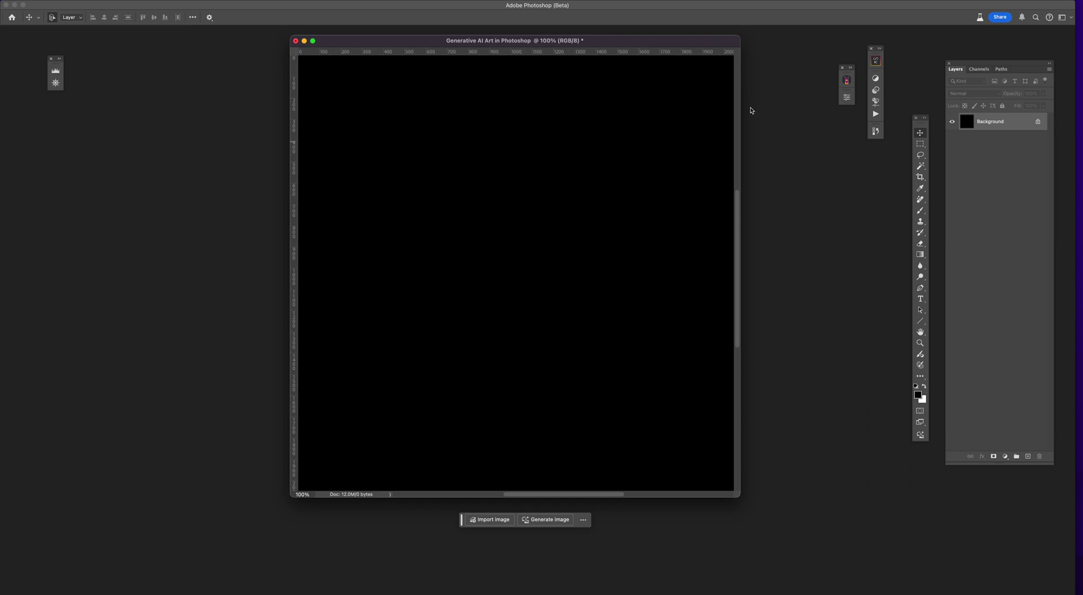
{"action": "mouse_move", "coordinate": [630, 42]}
{"action": "left_mouse_down"}
{"action": "mouse_move", "coordinate": [658, 43]}
{"action": "mouse_move", "coordinate": [649, 41]}
{"action": "left_mouse_up"}
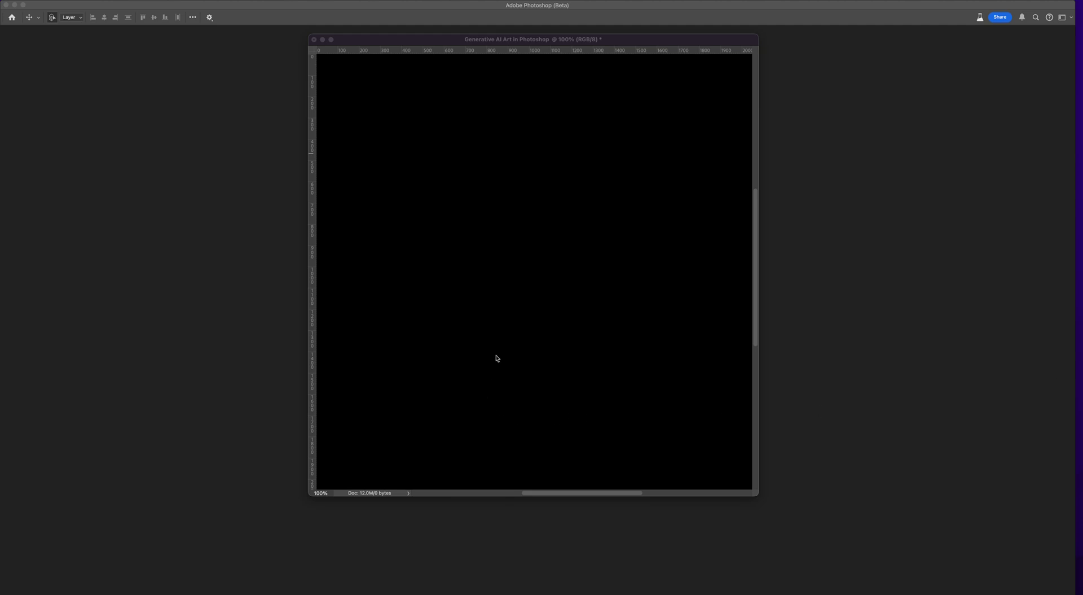
{"action": "left_click", "coordinate": [502, 197]}
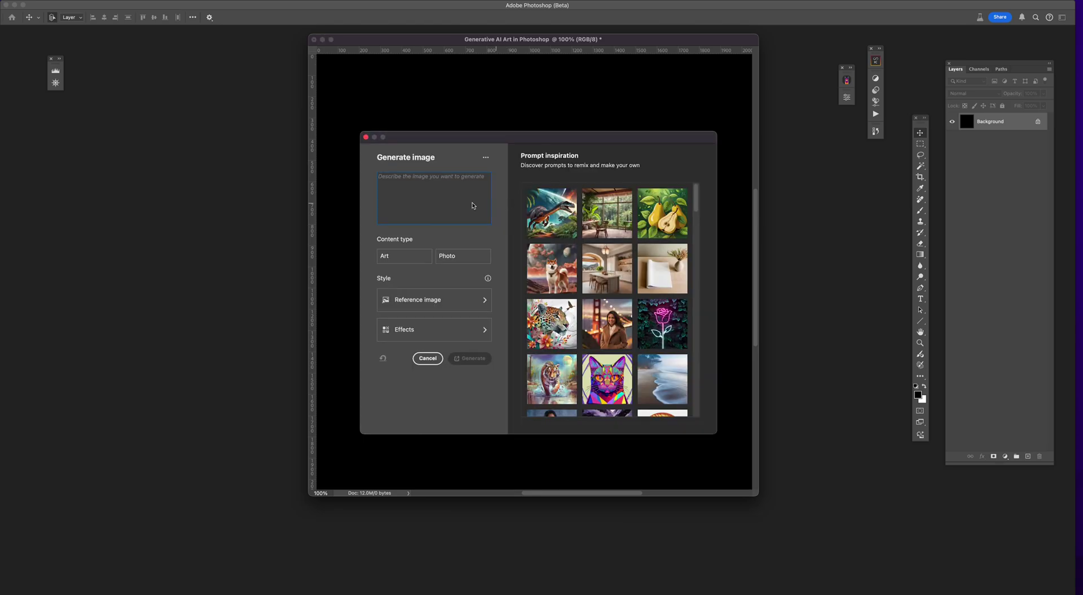
{"action": "key", "text": "super+v"}
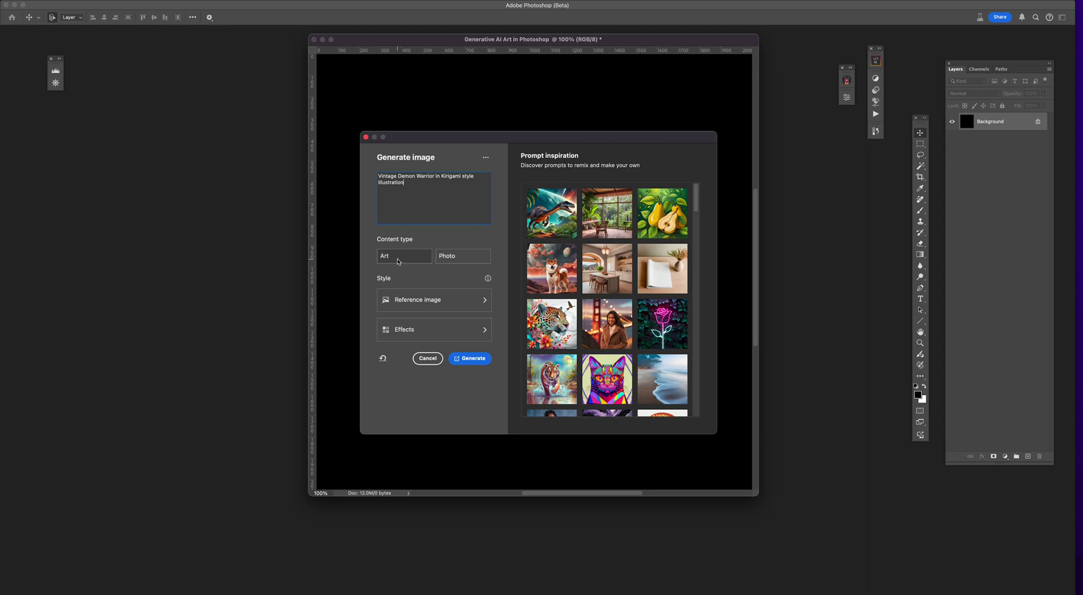
{"action": "left_click", "coordinate": [420, 256]}
{"action": "left_click", "coordinate": [476, 358]}
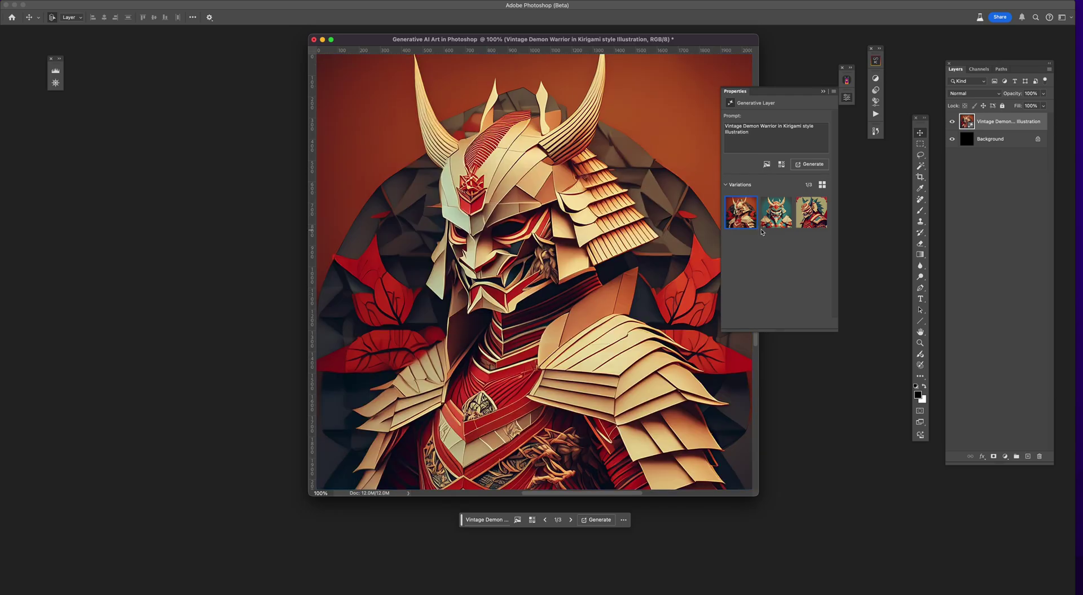
- Compare the warrior variations and keep the teal-background second variation
{"action": "left_click", "coordinate": [778, 213]}
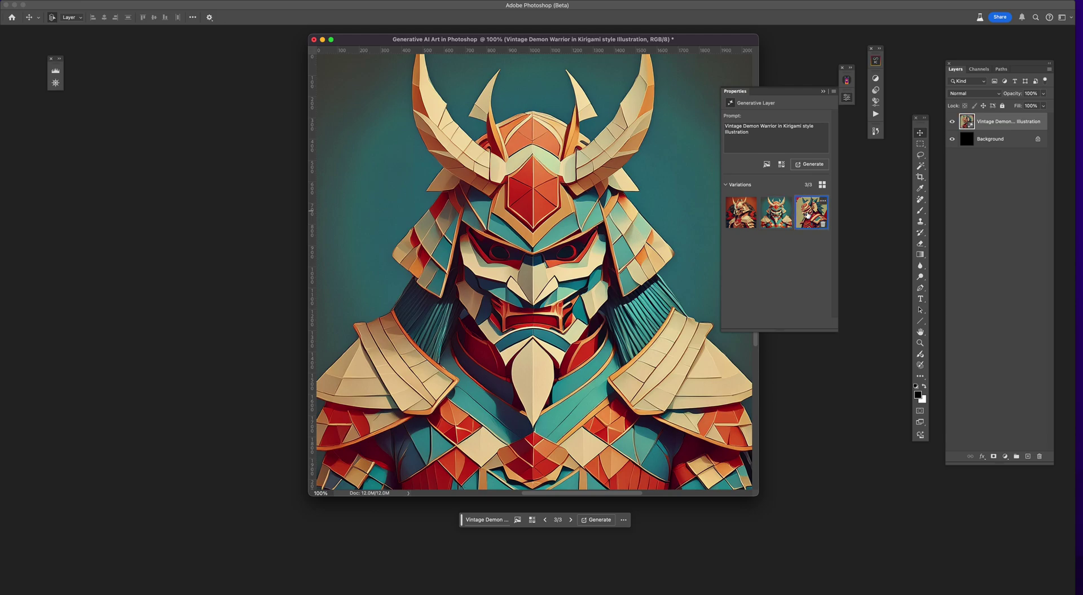
{"action": "left_click", "coordinate": [807, 215]}
{"action": "left_click", "coordinate": [775, 216]}
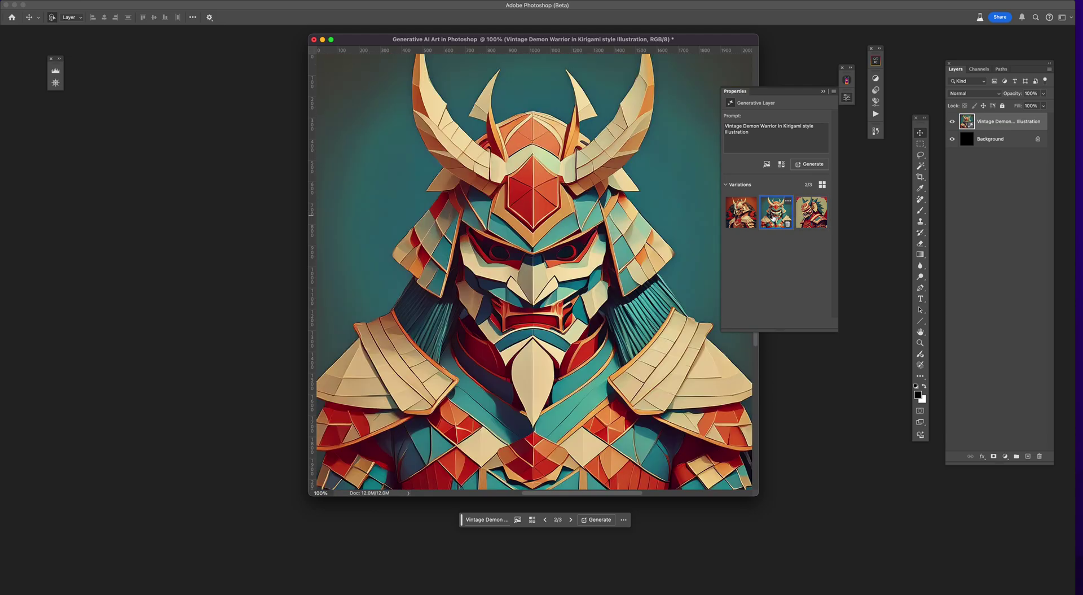
{"action": "left_click", "coordinate": [737, 215]}
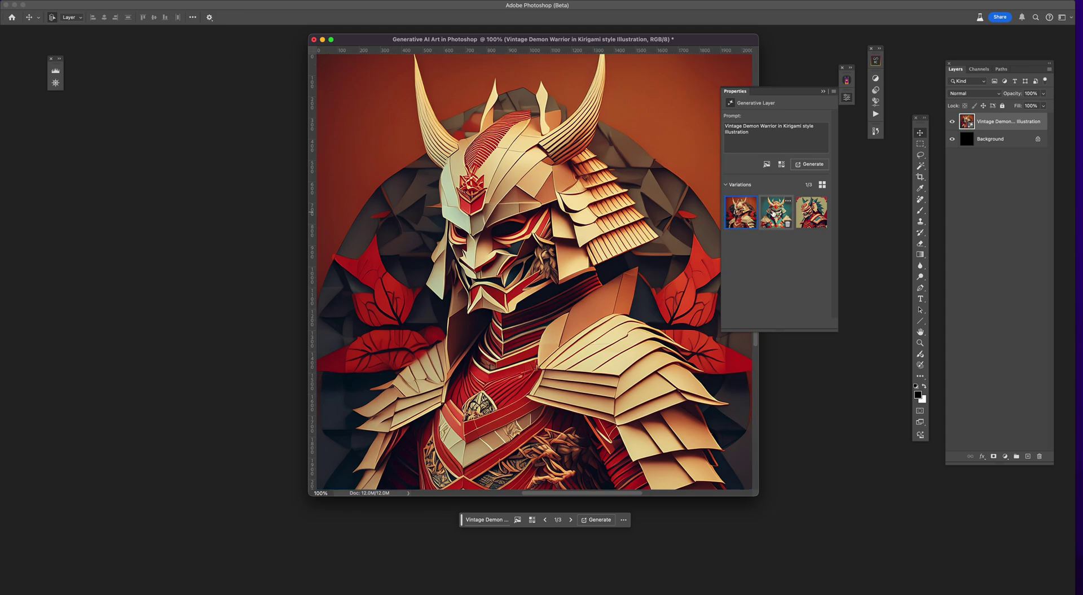
{"action": "left_click", "coordinate": [776, 215]}
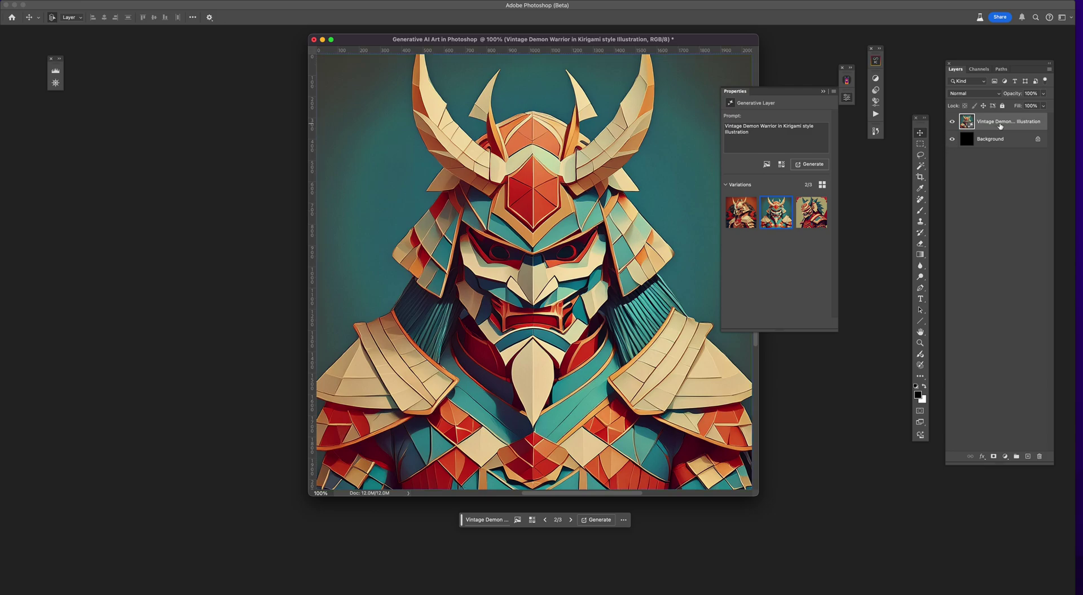
- Collapse the generative layer properties and open the Camera Raw Filter with Shift+Cmd+A
{"action": "left_click", "coordinate": [685, 42]}
{"action": "left_click_drag", "start_coordinate": [685, 43], "coordinate": [692, 41]}
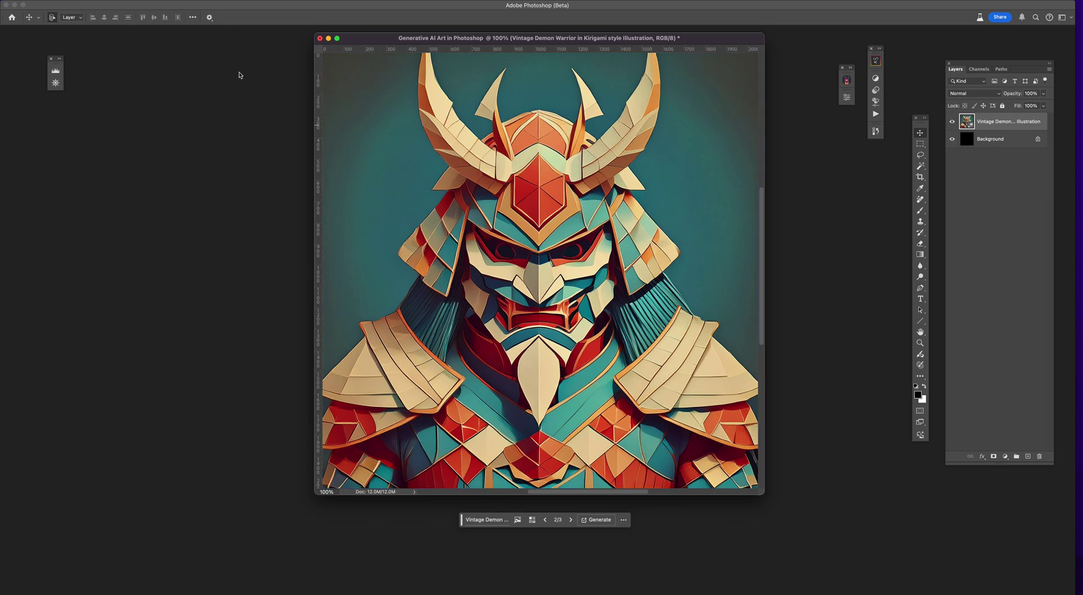
{"action": "key", "text": "super+shift+a"}
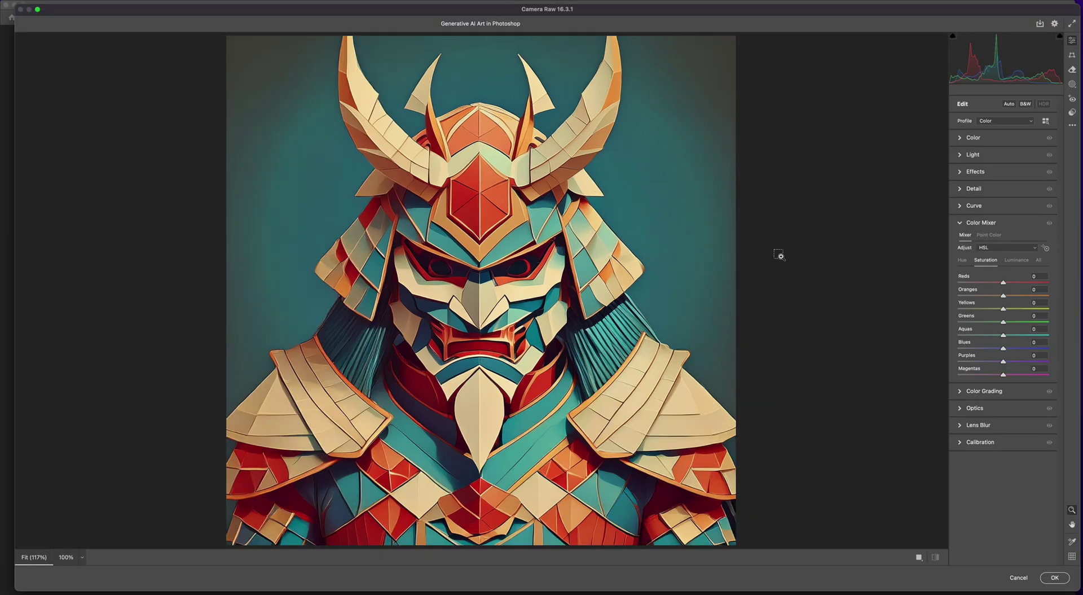
- At 100% preview, cool Temperature to -15, raise Exposure to +0.20 and Whites to +11
{"action": "left_click", "coordinate": [781, 257], "text": "alt"}
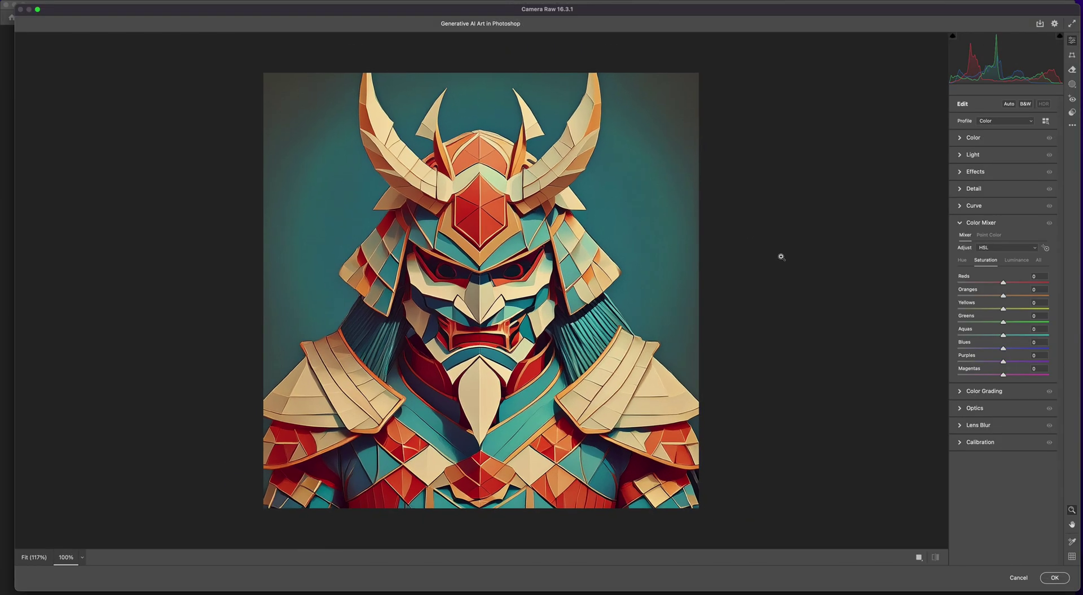
{"action": "left_click", "coordinate": [960, 138]}
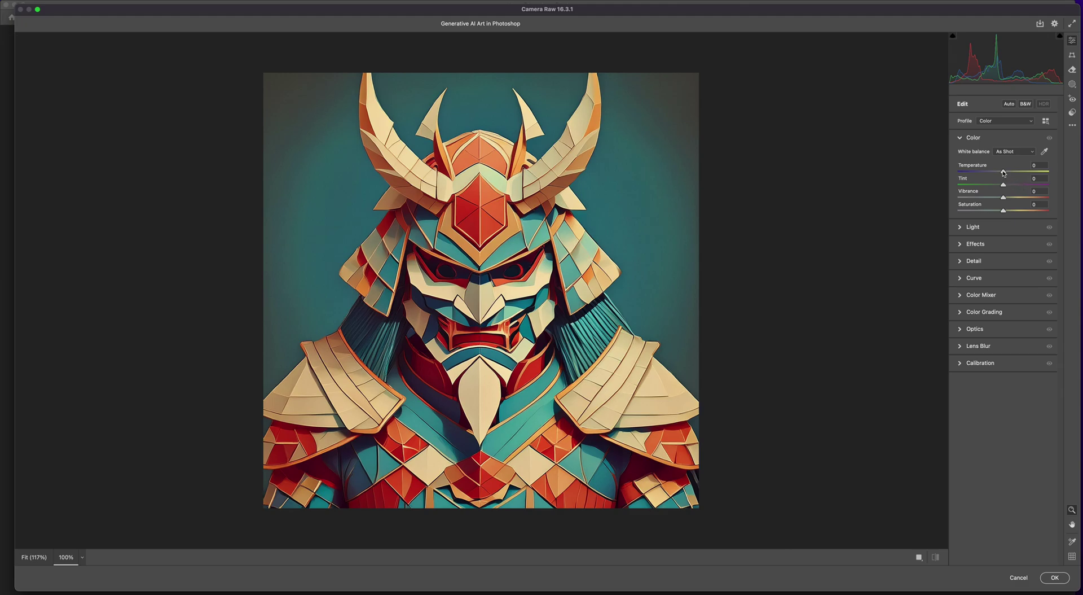
{"action": "left_click_drag", "start_coordinate": [1003, 172], "coordinate": [1013, 211]}
{"action": "left_click", "coordinate": [966, 227]}
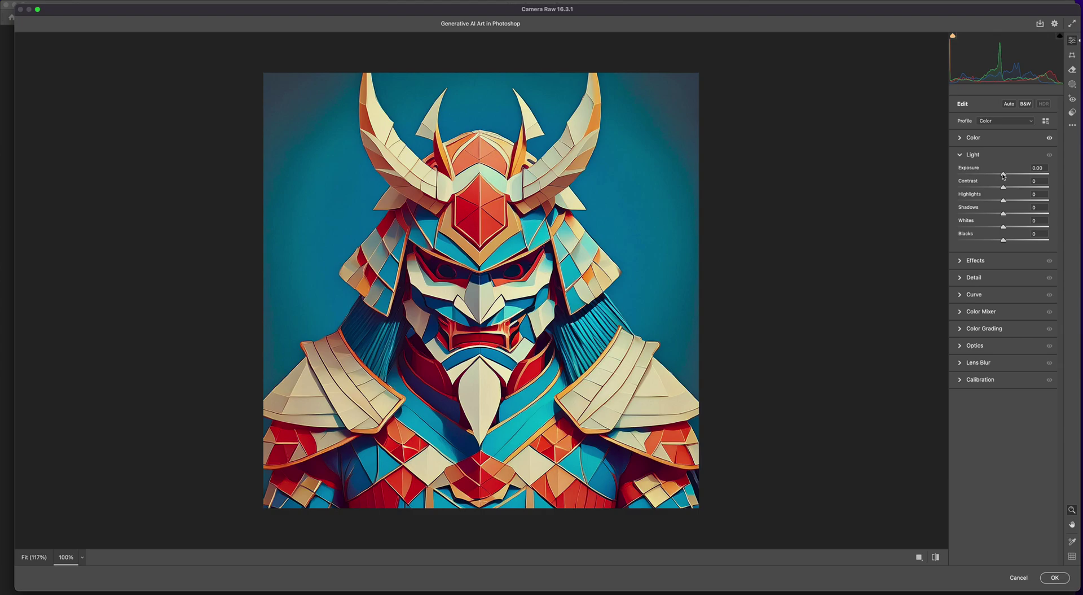
{"action": "mouse_move", "coordinate": [1003, 174]}
{"action": "left_mouse_down"}
{"action": "mouse_move", "coordinate": [1012, 187]}
{"action": "mouse_move", "coordinate": [1004, 176]}
{"action": "left_mouse_up"}
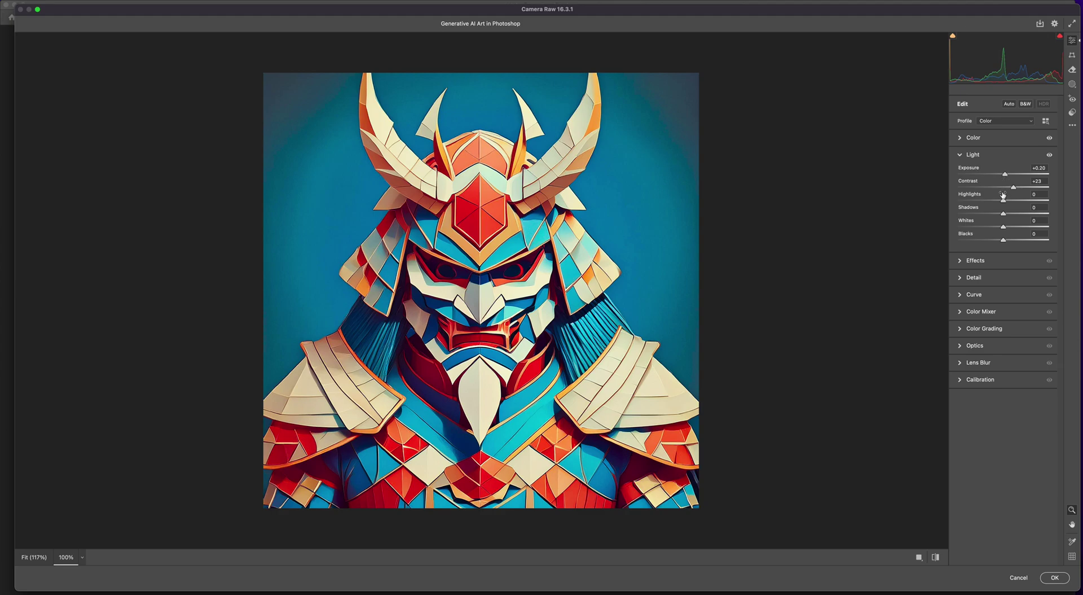
{"action": "left_click_drag", "start_coordinate": [1006, 229], "coordinate": [1008, 228]}
- Compare the edit against the original, then add Texture +22
{"action": "left_click", "coordinate": [936, 557]}
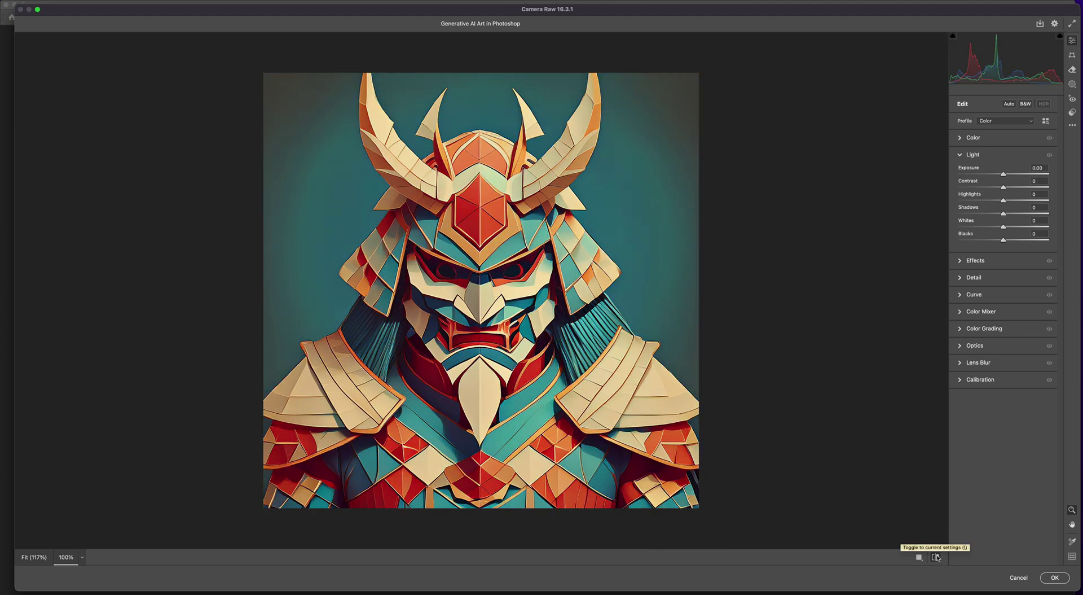
{"action": "left_click", "coordinate": [936, 557]}
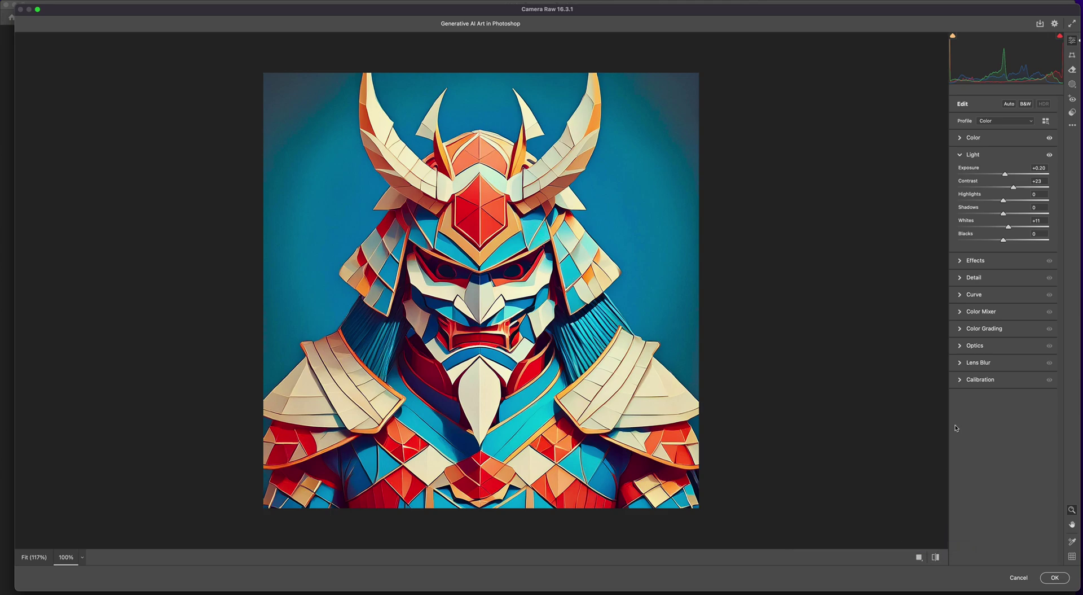
{"action": "left_click", "coordinate": [960, 263]}
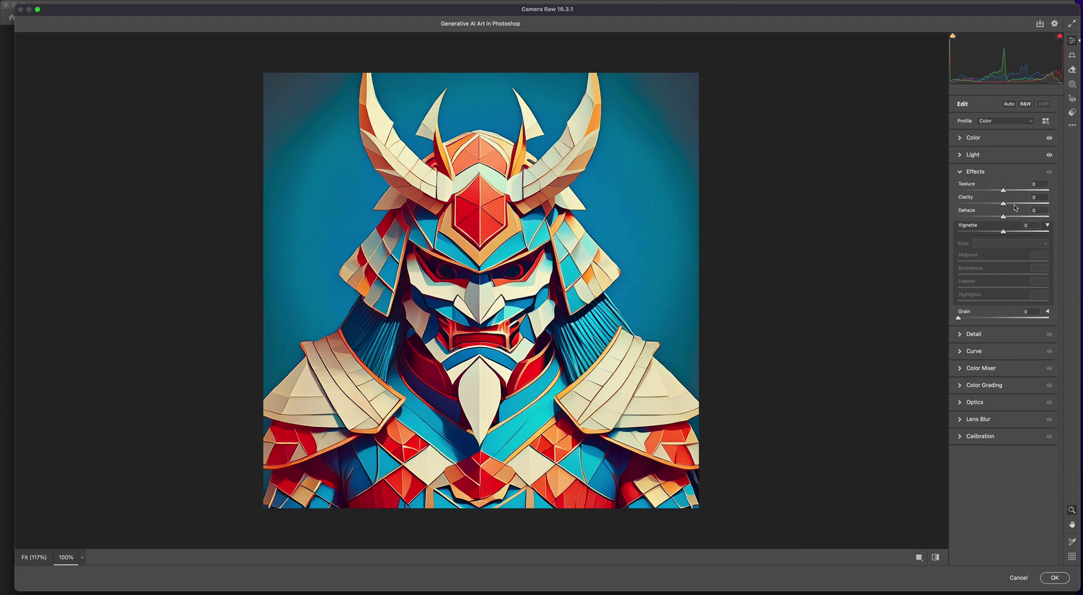
{"action": "left_click_drag", "start_coordinate": [1003, 192], "coordinate": [1014, 190]}
- Apply the Camera Raw edits as a smart filter, then toggle it off and on twice to compare
{"action": "left_click", "coordinate": [1054, 577]}
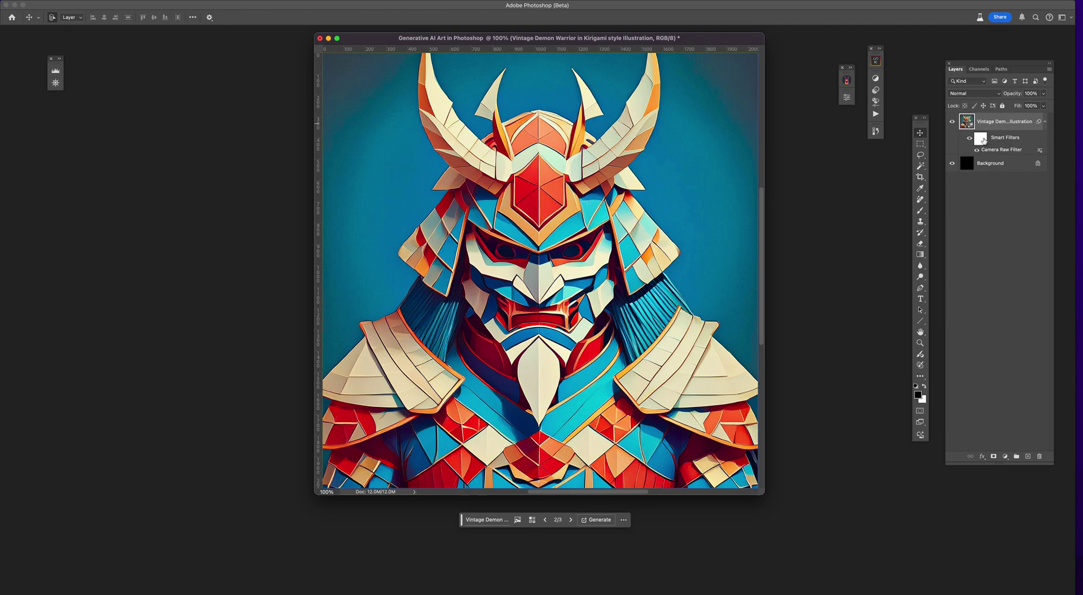
{"action": "left_click", "coordinate": [971, 138]}
{"action": "left_click", "coordinate": [970, 138]}
{"action": "left_click", "coordinate": [970, 139]}
{"action": "left_click", "coordinate": [971, 139]}
- Run the DUPLICATE action to make a merged-layers copy named '-Demon Warrior'
{"action": "left_click", "coordinate": [876, 115]}
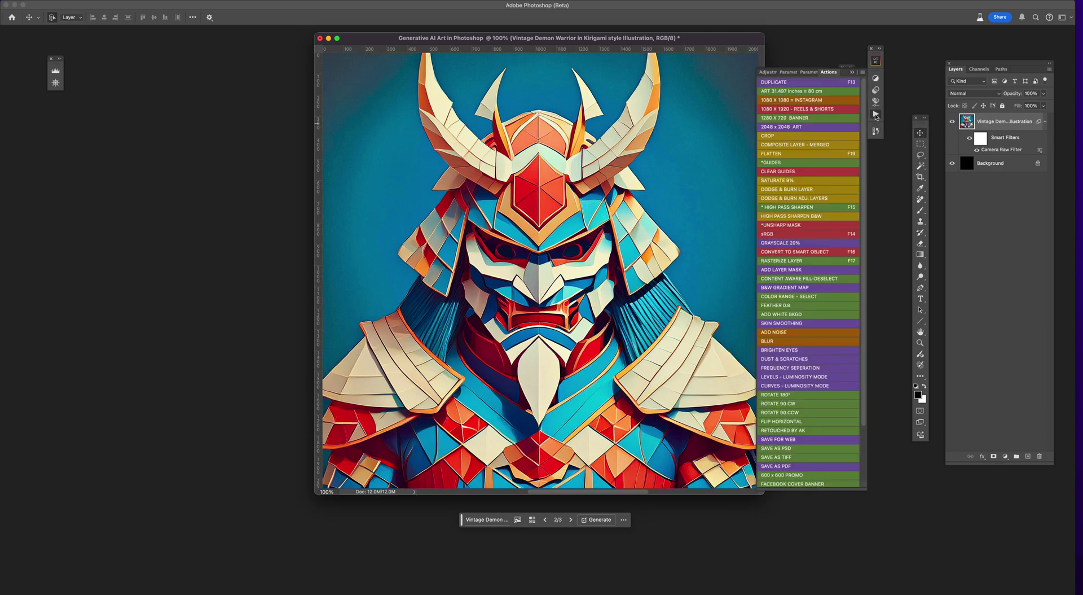
{"action": "left_click", "coordinate": [799, 82]}
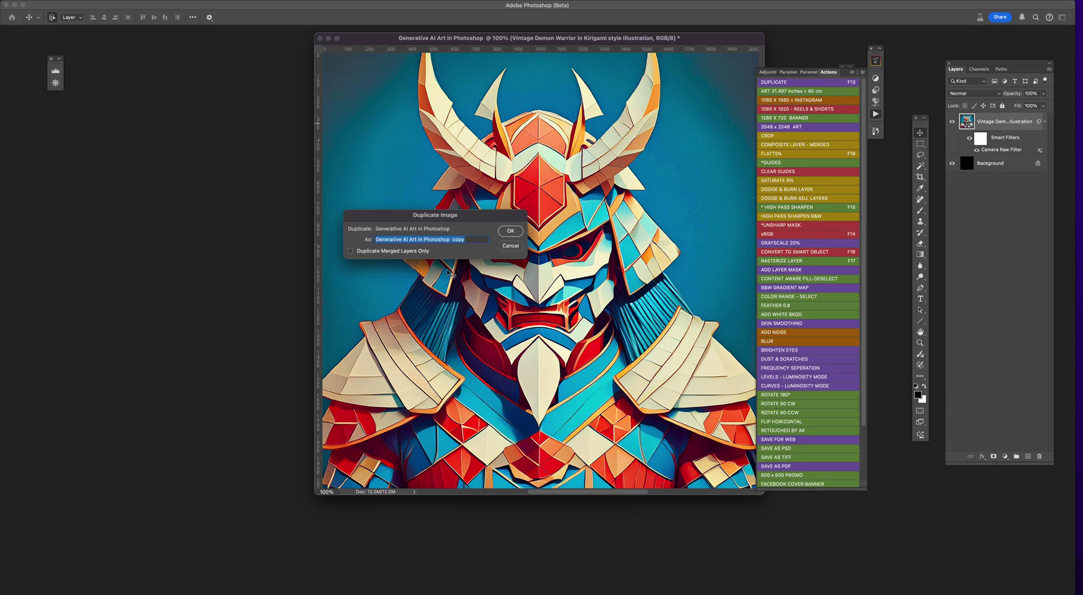
{"action": "left_click", "coordinate": [350, 250]}
{"action": "left_click", "coordinate": [462, 240]}
{"action": "left_click_drag", "start_coordinate": [449, 240], "coordinate": [484, 241]}
{"action": "type", "text": "-"}
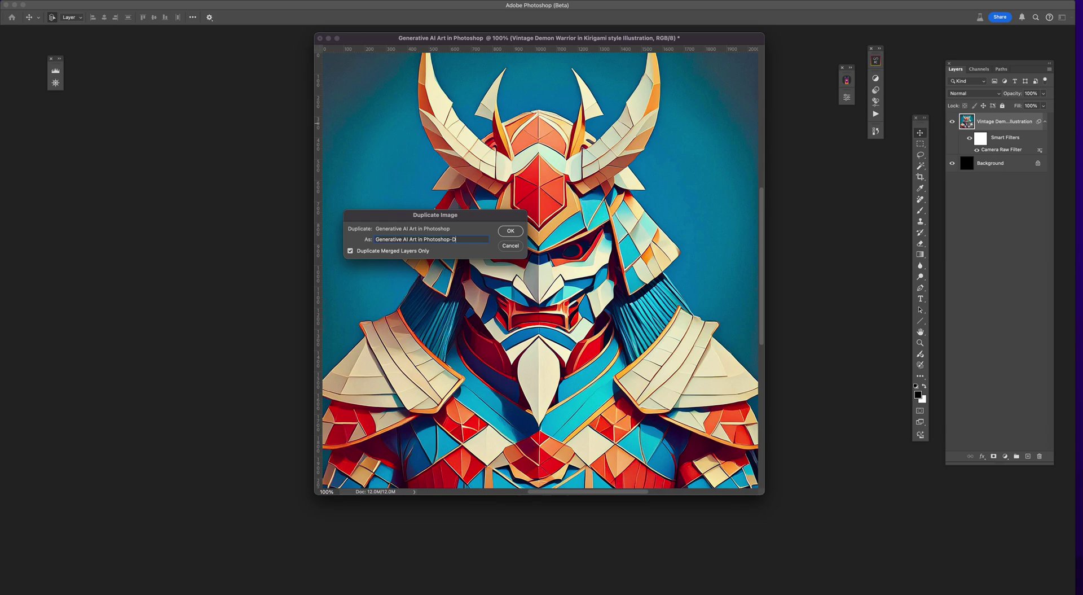
{"action": "type", "text": "Demon Warrior"}
{"action": "left_click", "coordinate": [511, 231]}
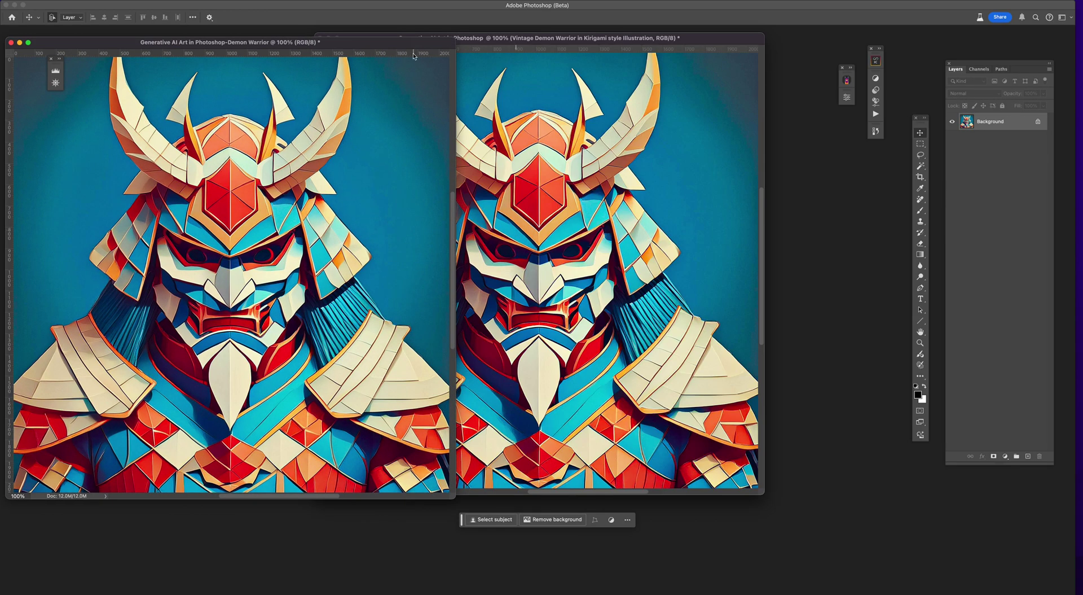
- Save the copy as Generative AI Art in Photoshop-Demon Warrior.psd and close it
{"action": "left_click_drag", "start_coordinate": [402, 45], "coordinate": [578, 47]}
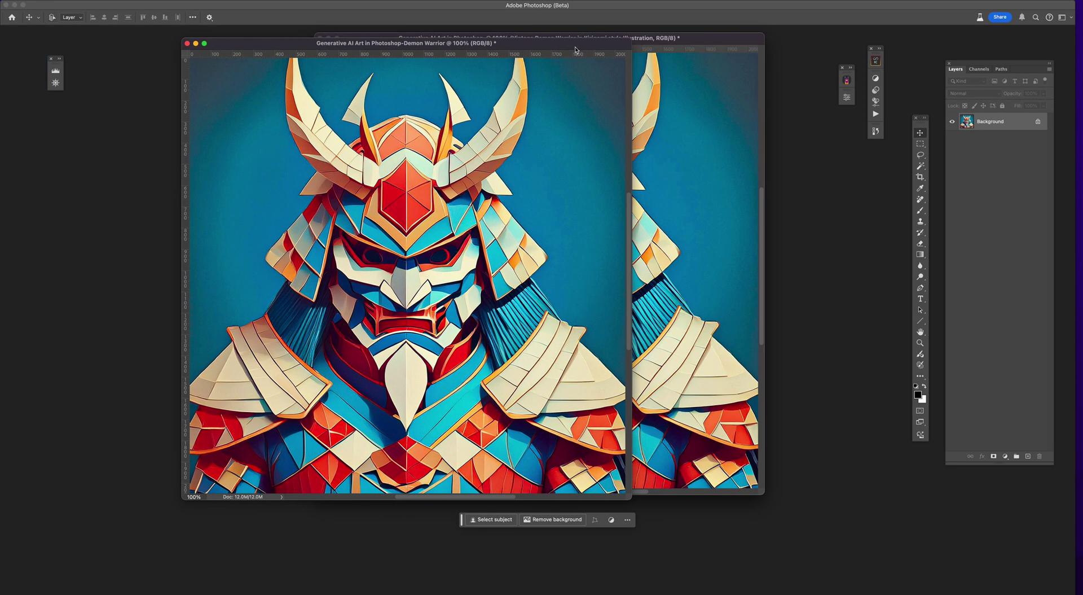
{"action": "key", "text": "super+s"}
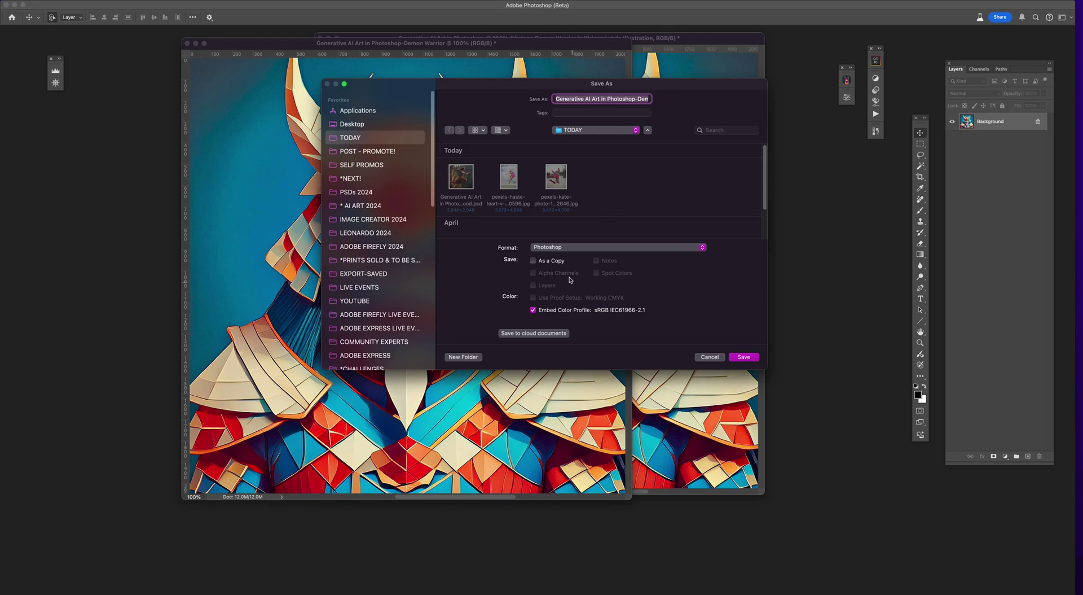
{"action": "left_click", "coordinate": [742, 356]}
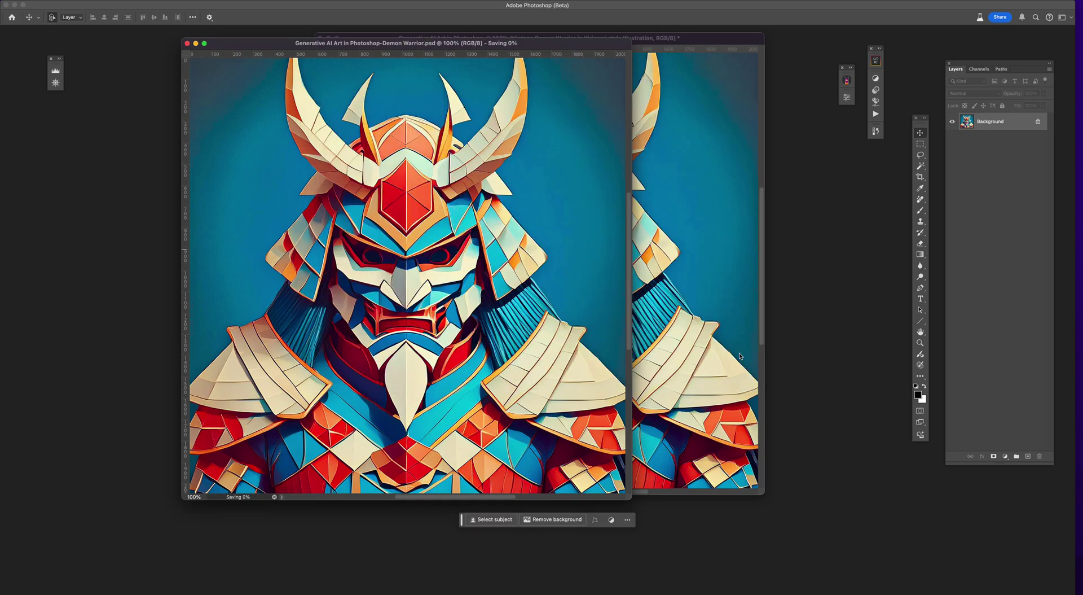
{"action": "left_click", "coordinate": [187, 44]}
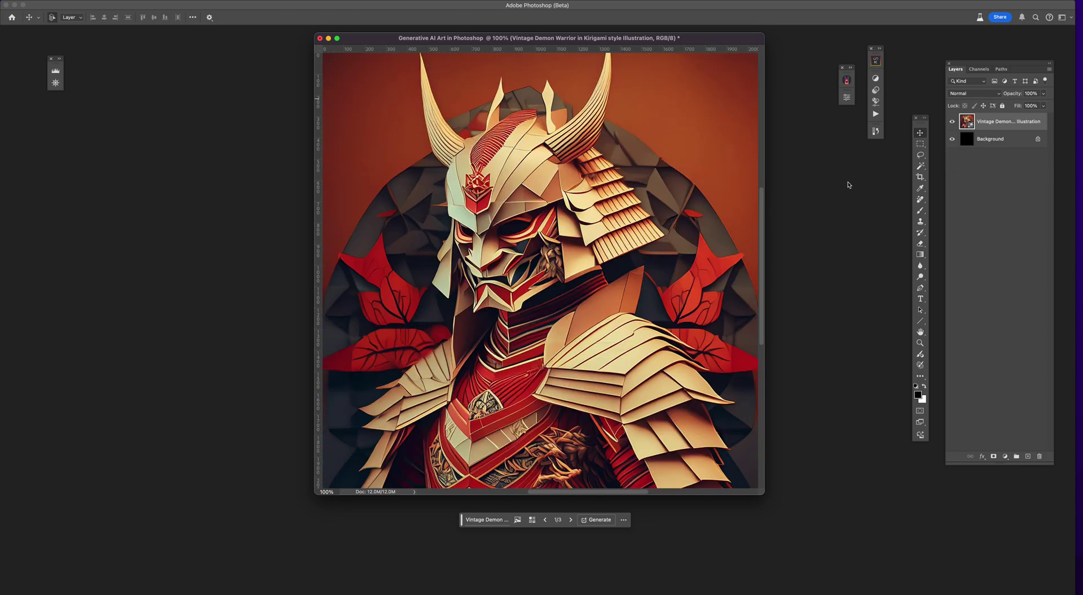
- Run the DUPLICATE action again to make a merged-layers copy of the red variation
{"action": "left_click", "coordinate": [876, 114]}
{"action": "left_click", "coordinate": [804, 83]}
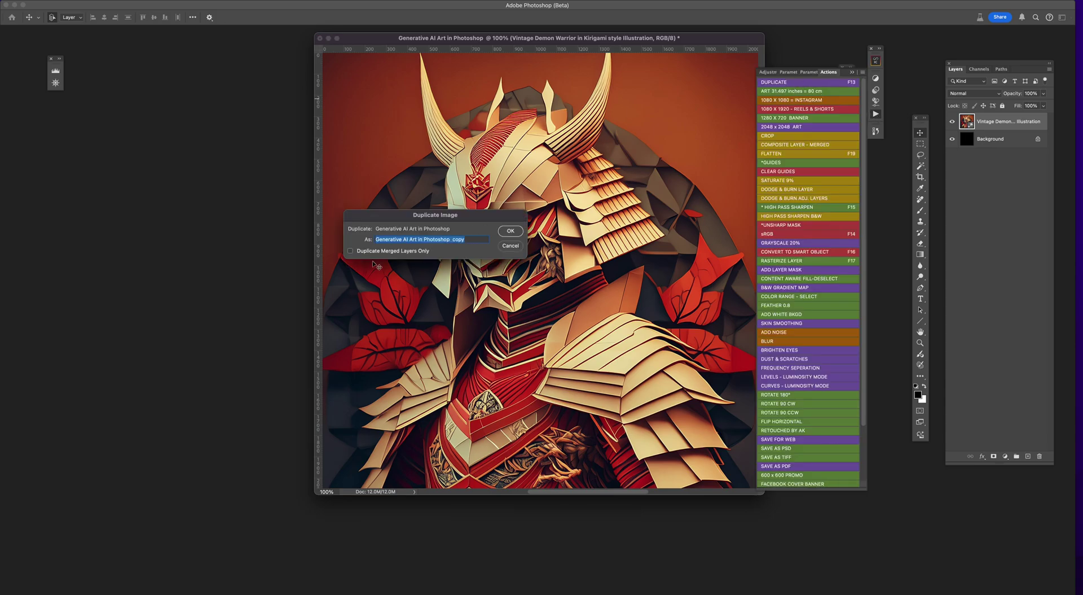
{"action": "left_click", "coordinate": [351, 250]}
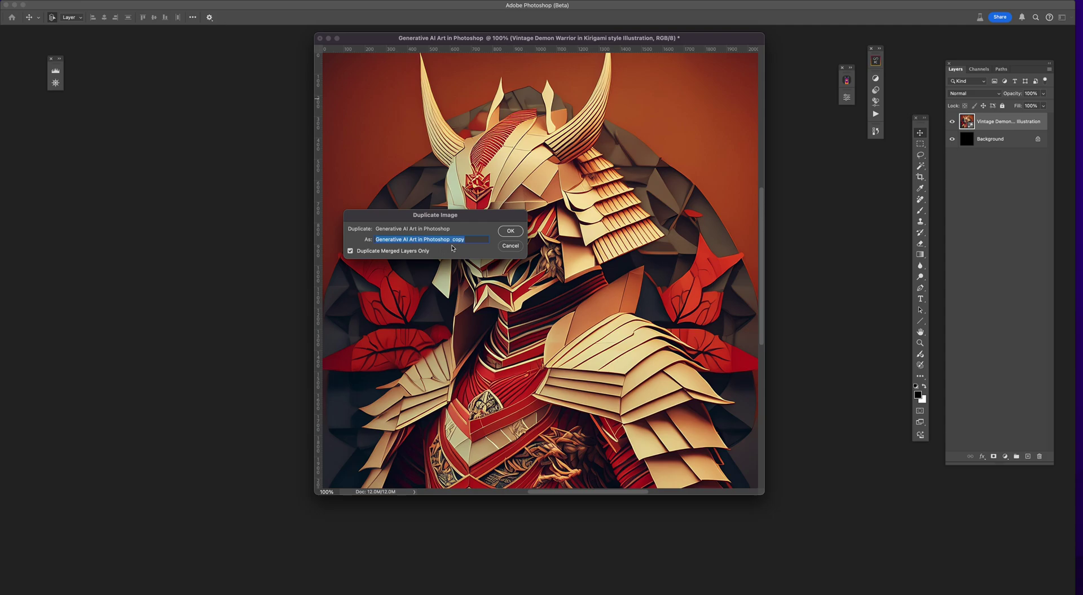
{"action": "left_click", "coordinate": [510, 231]}
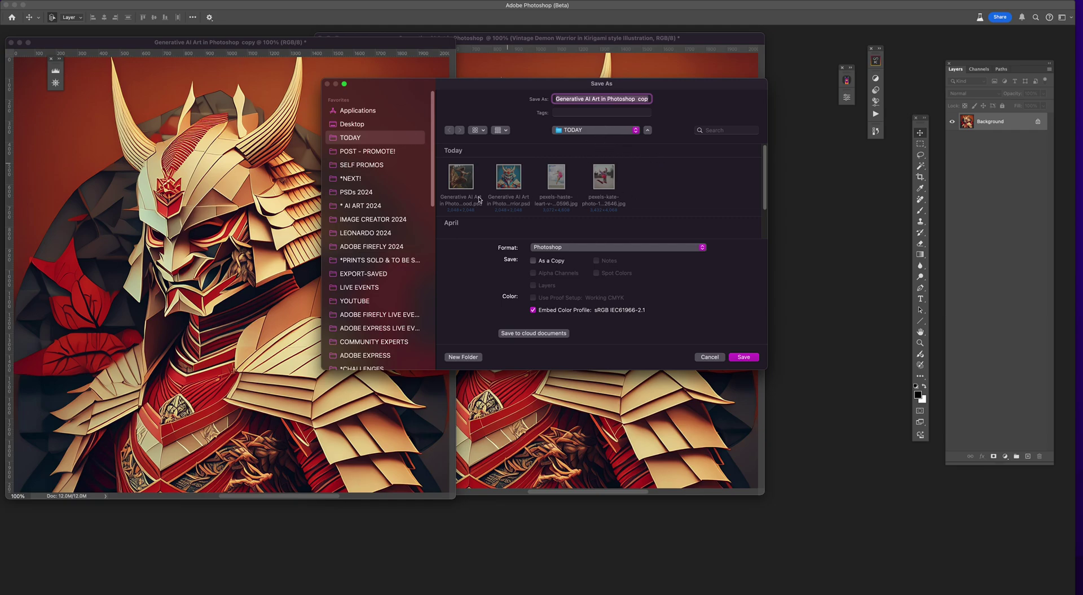
- Save the red copy as Generative AI Art in Photoshop-Demon Warrior-2.psd and close it
{"action": "left_click", "coordinate": [511, 180]}
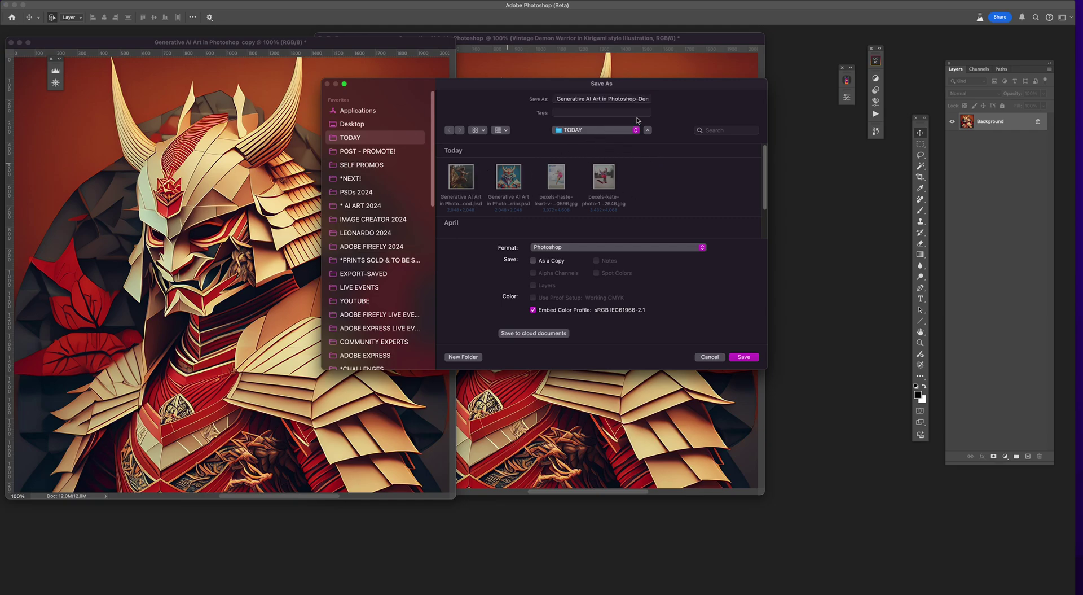
{"action": "mouse_move", "coordinate": [639, 99]}
{"action": "left_mouse_down"}
{"action": "mouse_move", "coordinate": [649, 99]}
{"action": "mouse_move", "coordinate": [638, 99]}
{"action": "left_mouse_up"}
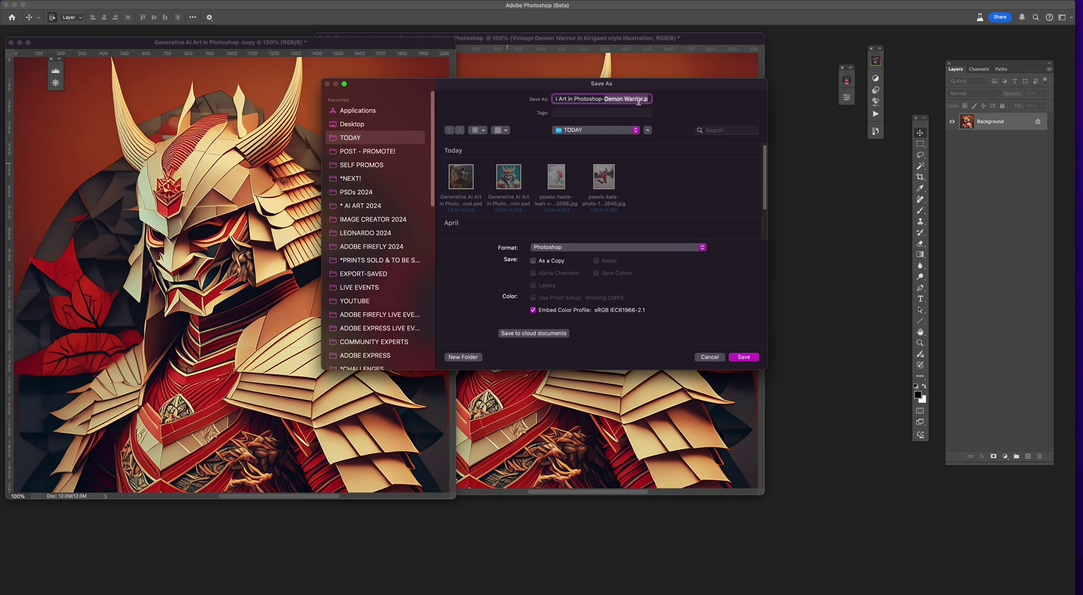
{"action": "left_click", "coordinate": [645, 100]}
{"action": "type", "text": "-2"}
{"action": "left_click", "coordinate": [748, 358]}
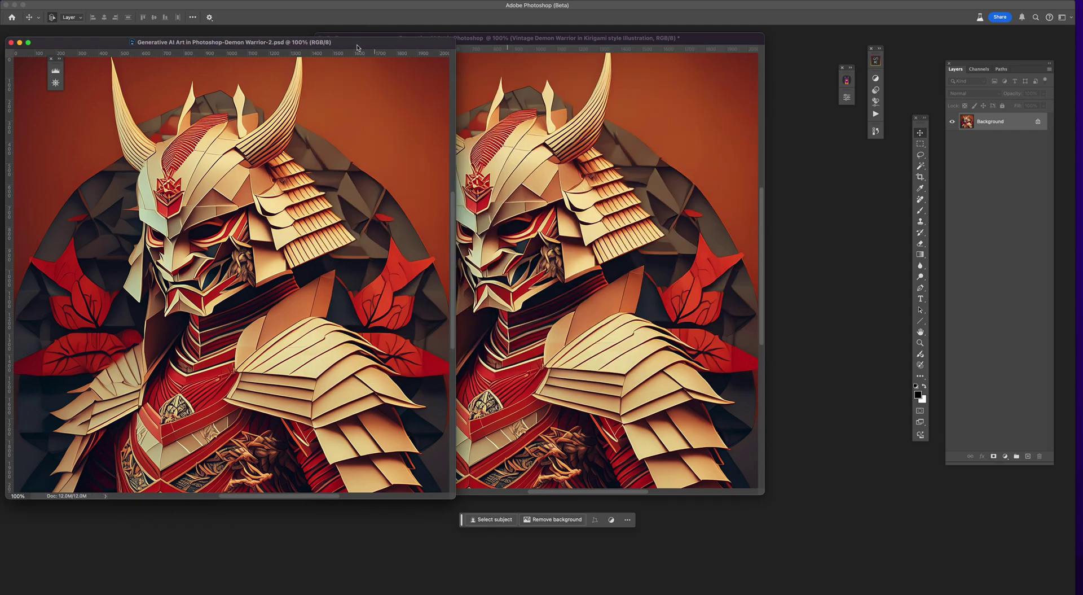
{"action": "left_click_drag", "start_coordinate": [357, 47], "coordinate": [544, 53]}
{"action": "key", "text": "super+w"}
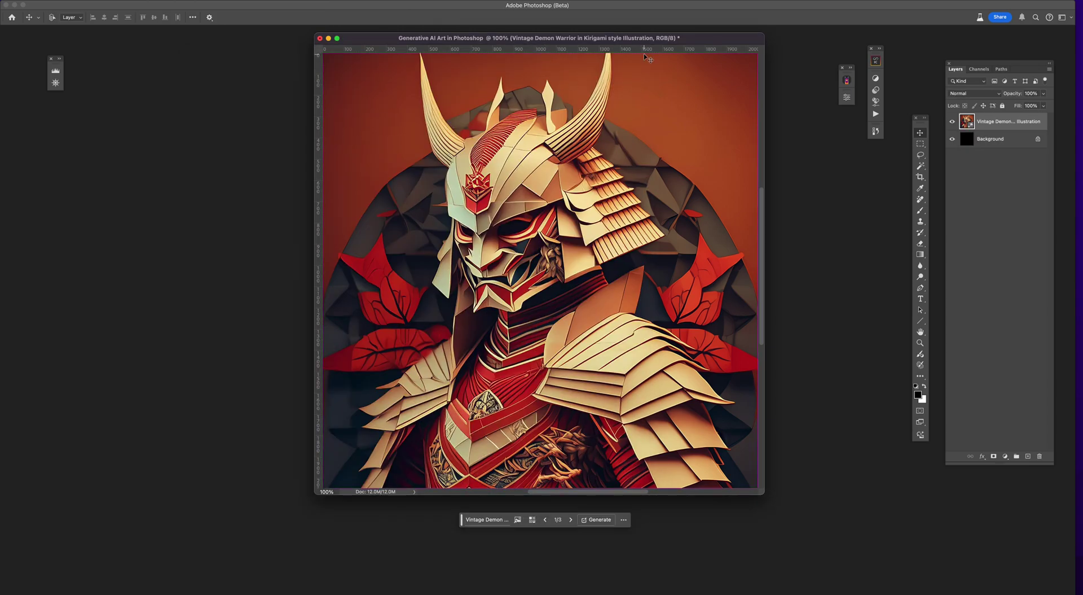
- Delete the Vintage Demon layer and bring the hidden panels back into view
{"action": "key", "text": "BackSpace"}
{"action": "left_click_drag", "start_coordinate": [655, 39], "coordinate": [636, 43]}
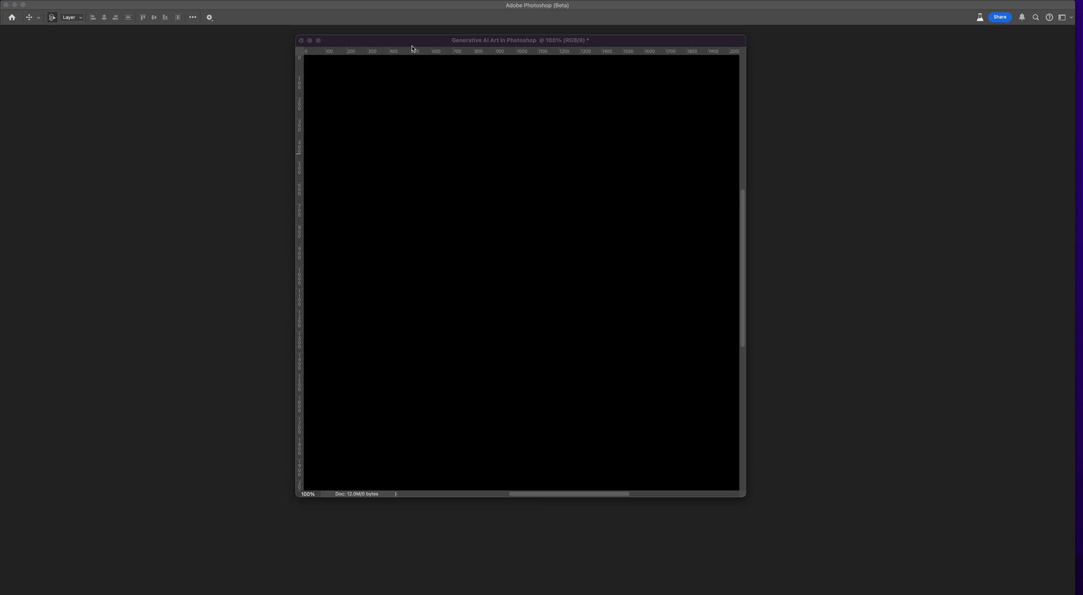
{"action": "key", "text": "Tab"}
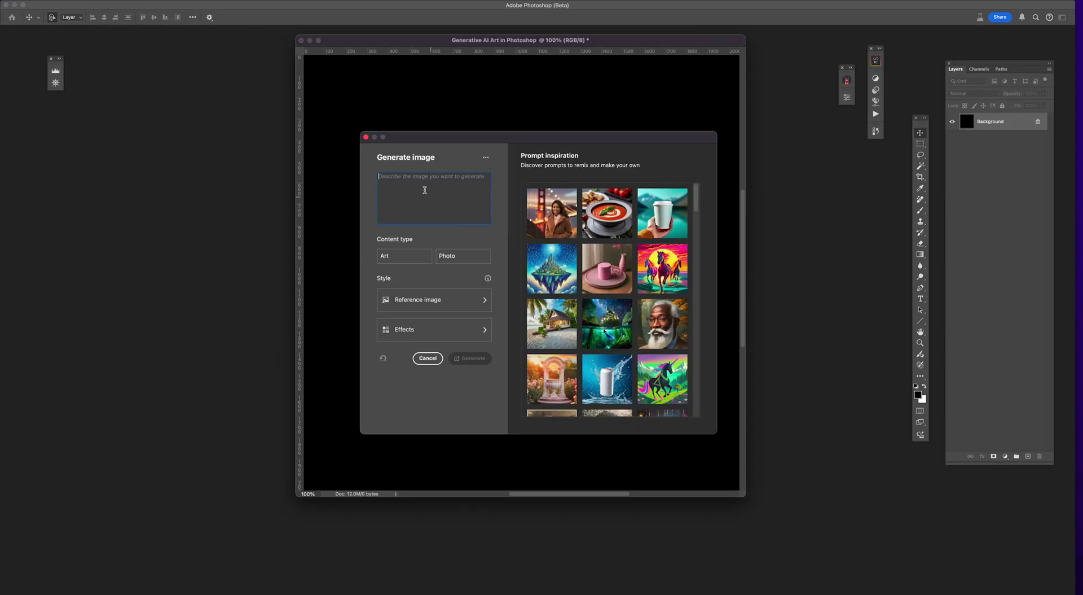
- Paste the 'Cyborg metallic Goddess made of gears' prompt and set the content type to Art
{"action": "type", "text": "Cyborg metallic Goddess made of gears with iron pieces and rusty material, shiny with shiny aluminum, hyper-realistic, high definition"}
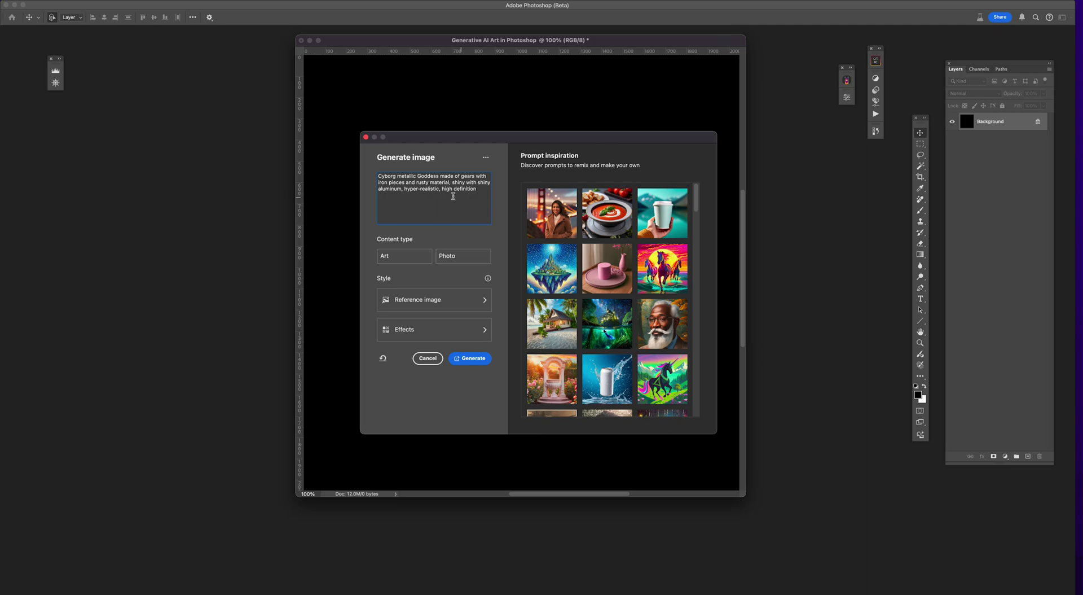
{"action": "left_click", "coordinate": [409, 259]}
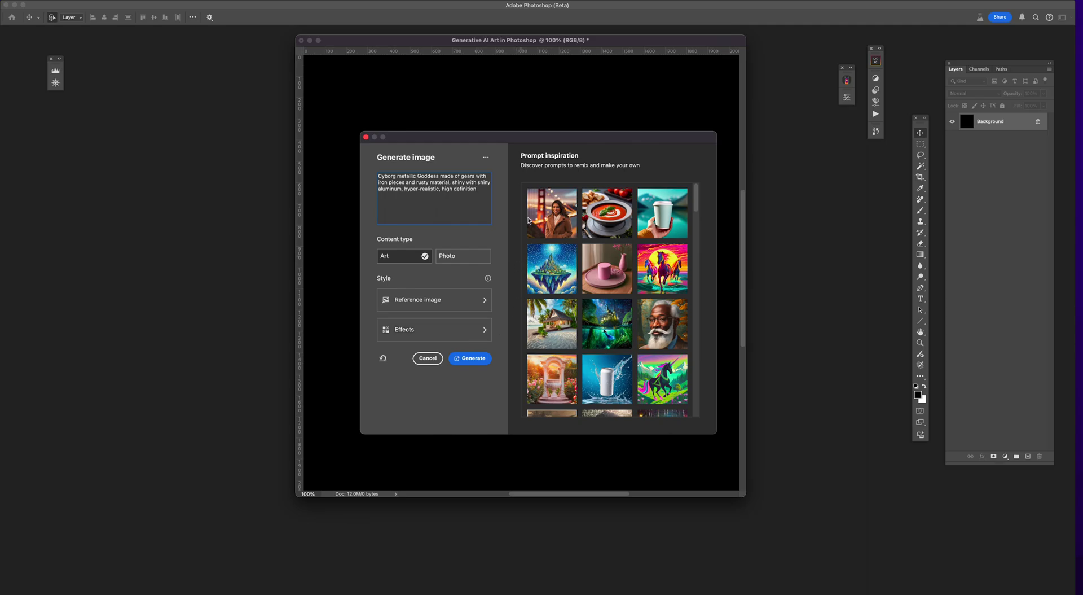
{"action": "left_click_drag", "start_coordinate": [538, 138], "coordinate": [534, 94]}
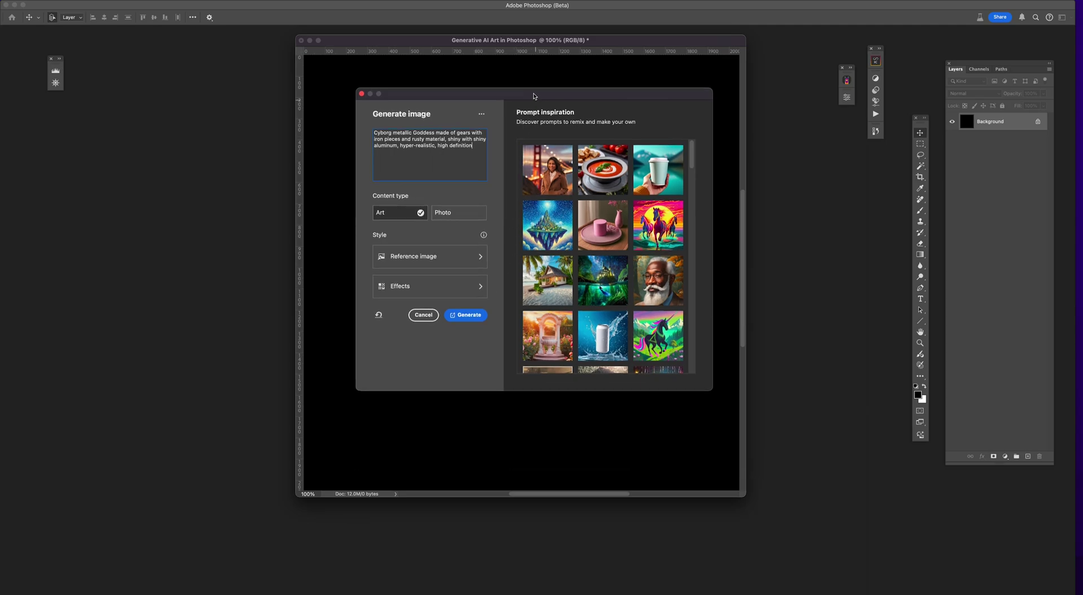
- Add the Science fiction and Surrealism style effects to the generation settings
{"action": "left_click", "coordinate": [480, 287]}
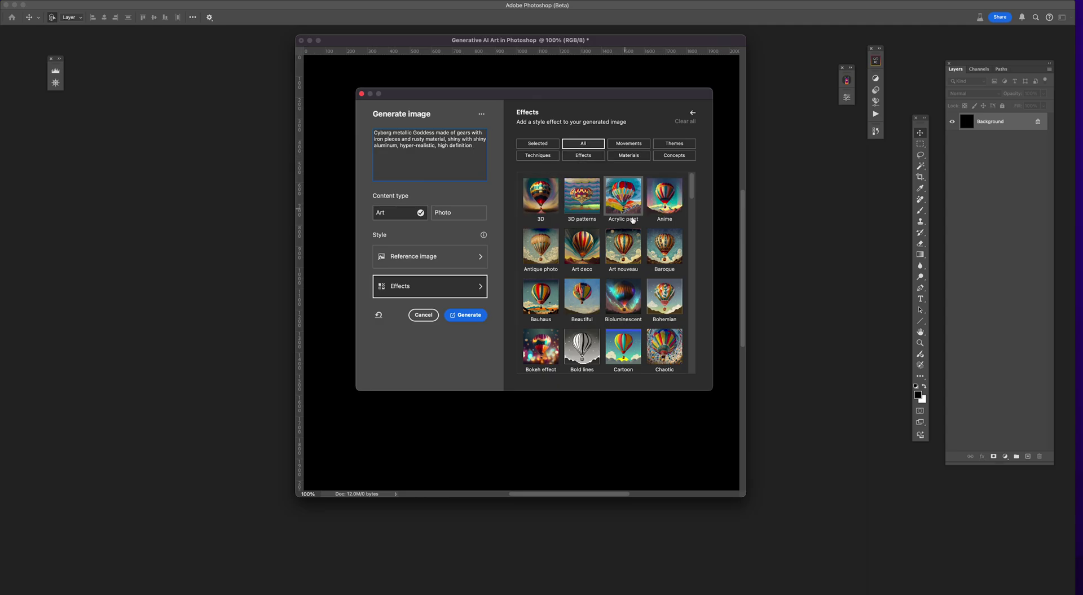
{"action": "scroll", "coordinate": [631, 256], "scroll_direction": "down", "scroll_amount": 2}
{"action": "scroll", "coordinate": [631, 256], "scroll_direction": "down", "scroll_amount": 5}
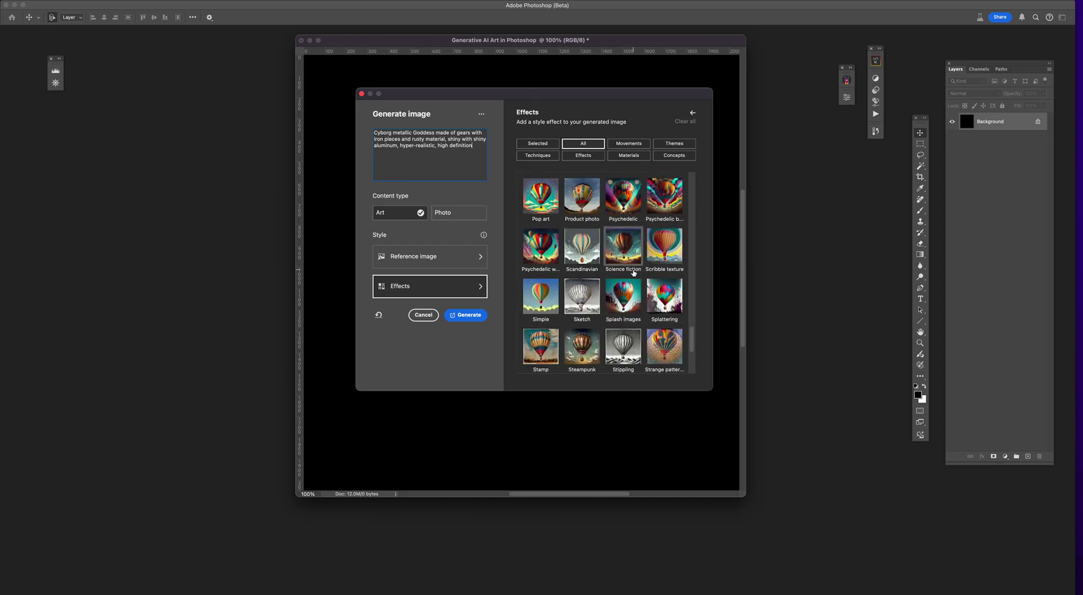
{"action": "left_click", "coordinate": [628, 249]}
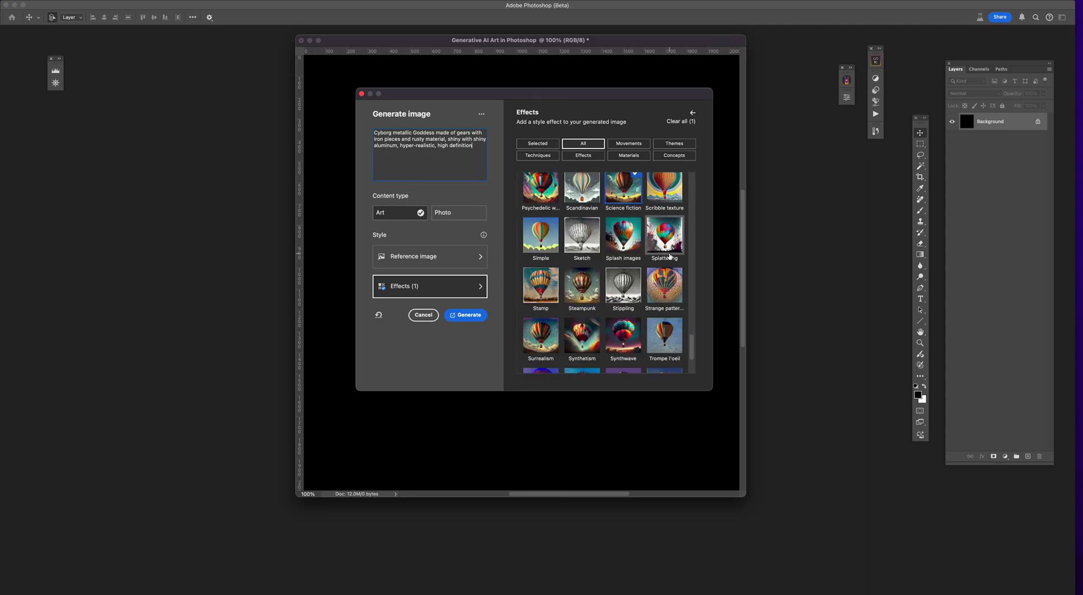
{"action": "scroll", "coordinate": [670, 257], "scroll_direction": "down", "scroll_amount": 1}
{"action": "left_click", "coordinate": [541, 246]}
- Browse the Effects and Materials style filters, then generate the cyborg goddess image
{"action": "scroll", "coordinate": [661, 244], "scroll_direction": "up", "scroll_amount": 5}
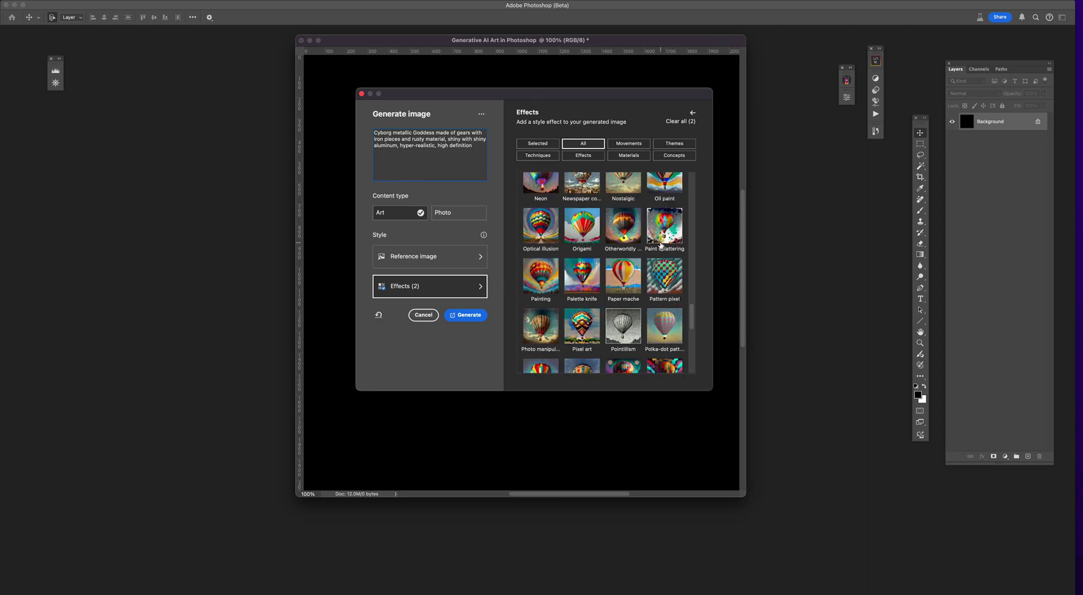
{"action": "scroll", "coordinate": [661, 245], "scroll_direction": "up", "scroll_amount": 5}
{"action": "scroll", "coordinate": [661, 245], "scroll_direction": "up", "scroll_amount": 5}
{"action": "left_click", "coordinate": [587, 156]}
{"action": "scroll", "coordinate": [653, 244], "scroll_direction": "down", "scroll_amount": 1}
{"action": "scroll", "coordinate": [653, 244], "scroll_direction": "up", "scroll_amount": 1}
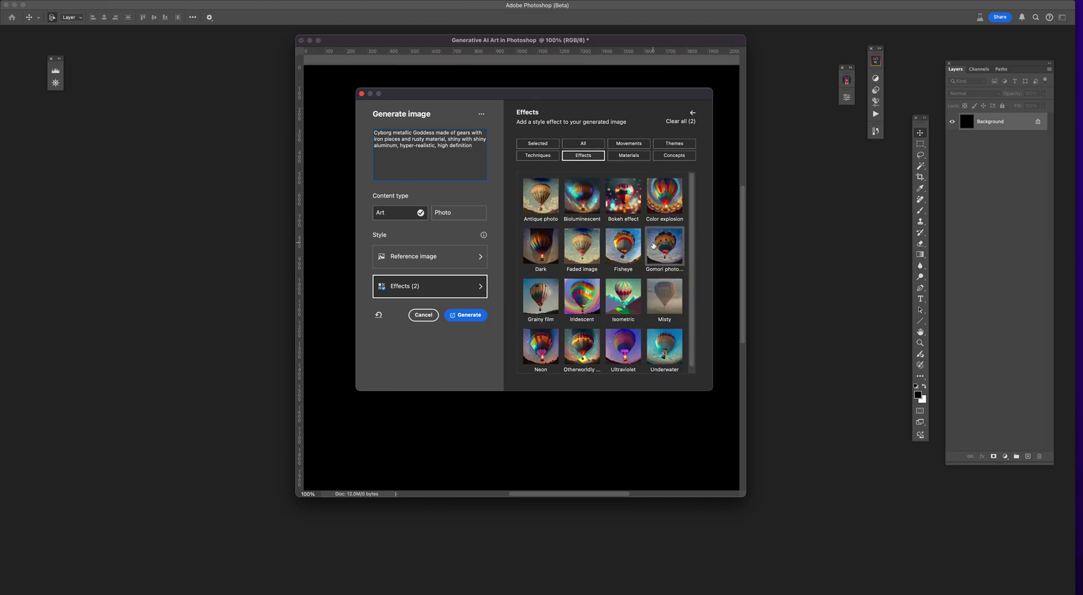
{"action": "left_click", "coordinate": [628, 155]}
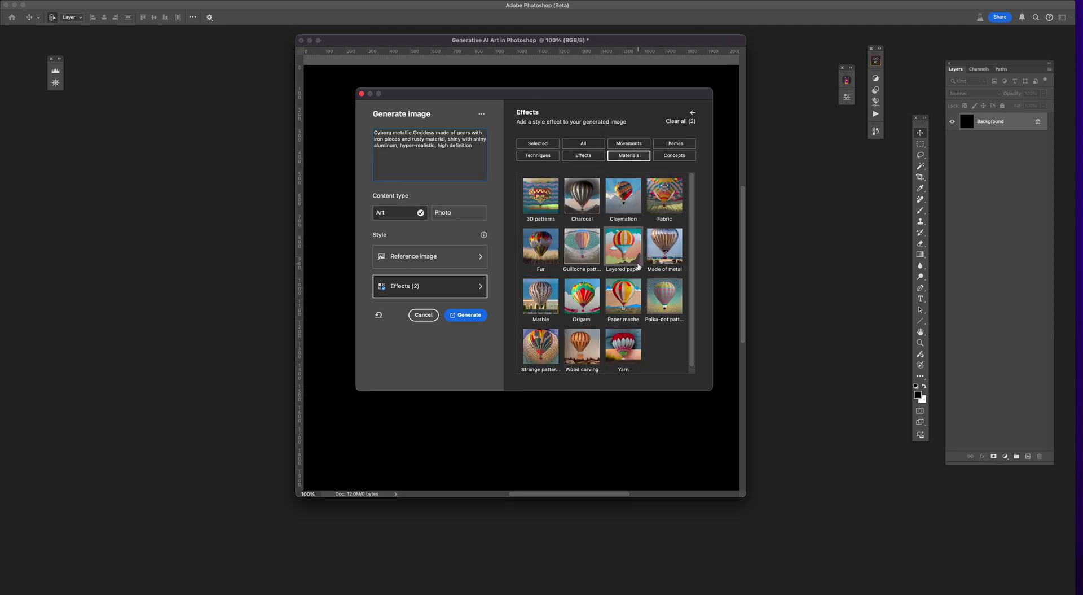
{"action": "scroll", "coordinate": [638, 266], "scroll_direction": "down", "scroll_amount": 1}
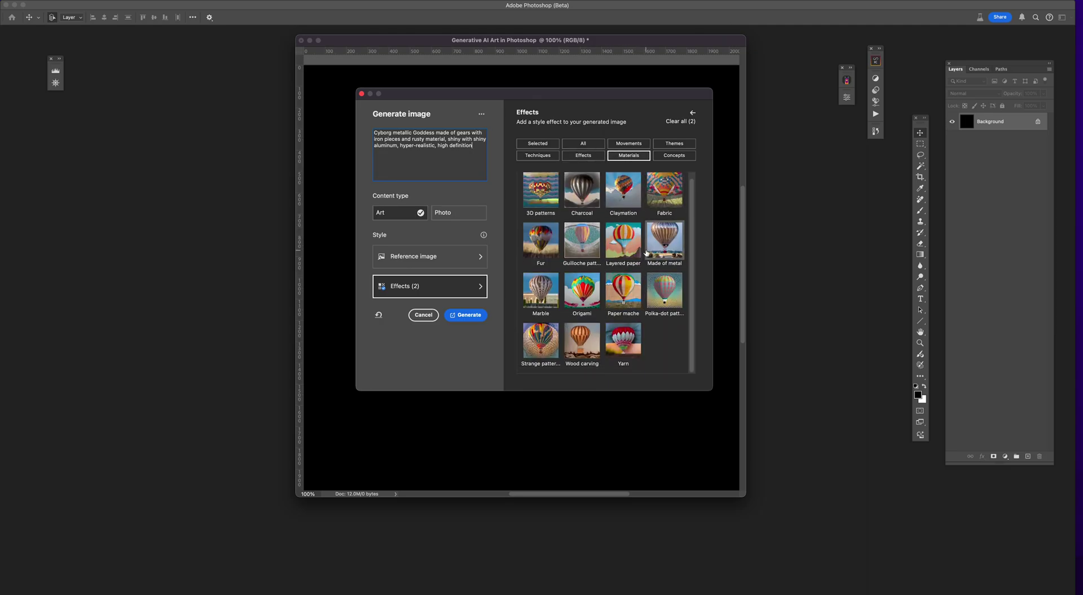
{"action": "left_click", "coordinate": [470, 315]}
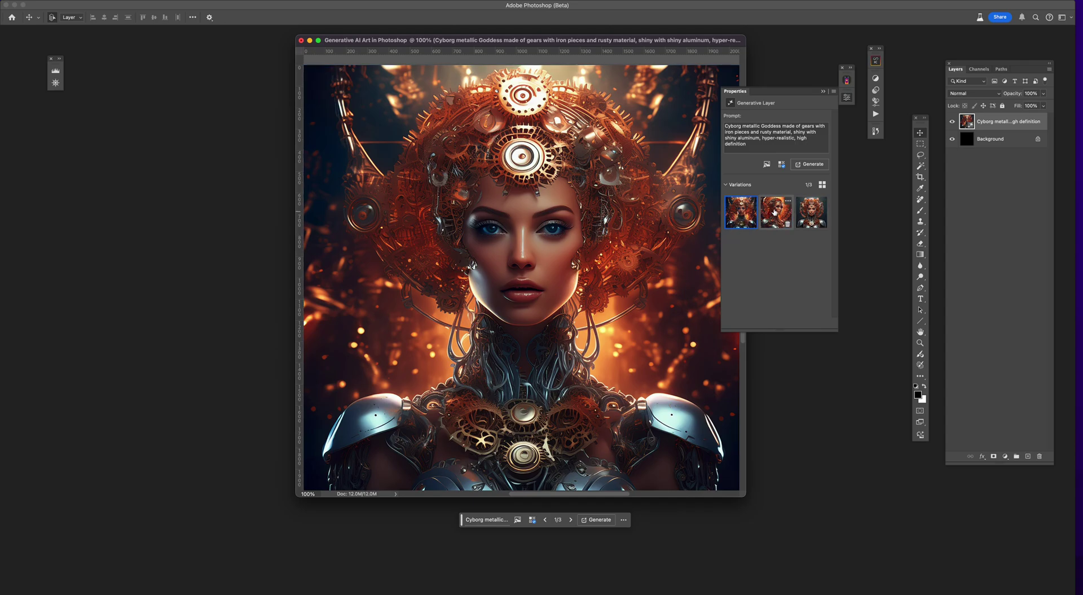
- Preview variations 2, 3 and 1, keep variation 3/3, and close the Properties panel
{"action": "left_click", "coordinate": [775, 213]}
{"action": "left_click", "coordinate": [809, 218]}
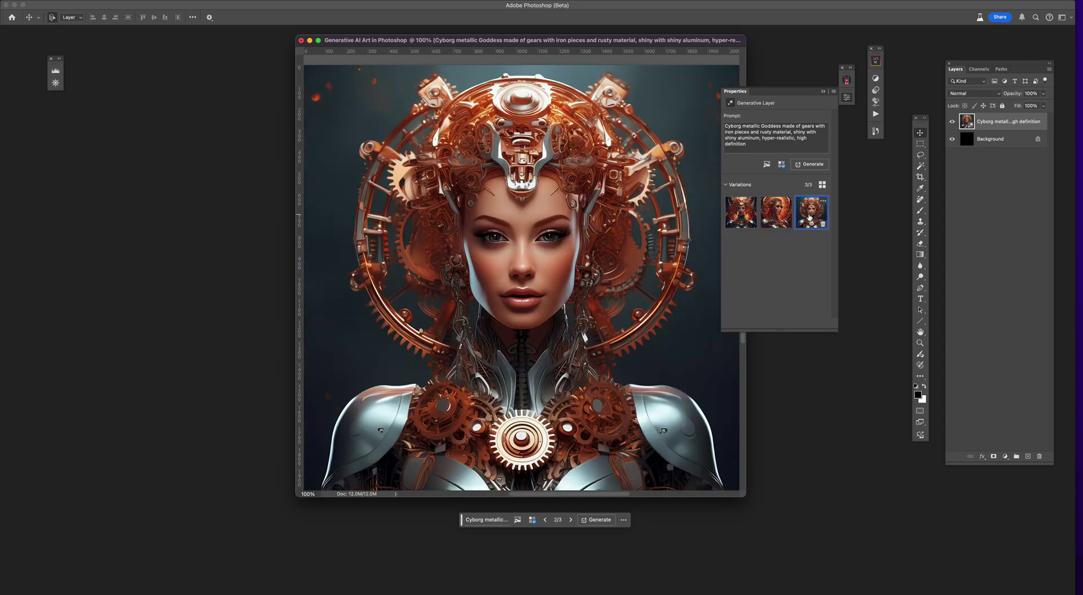
{"action": "left_click", "coordinate": [742, 215]}
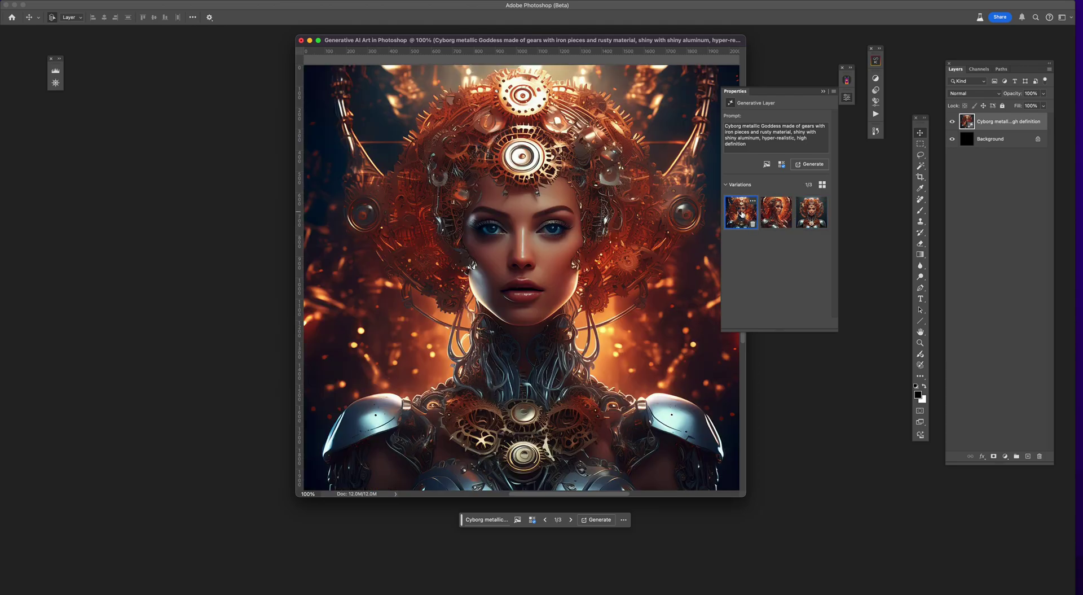
{"action": "left_click", "coordinate": [811, 214]}
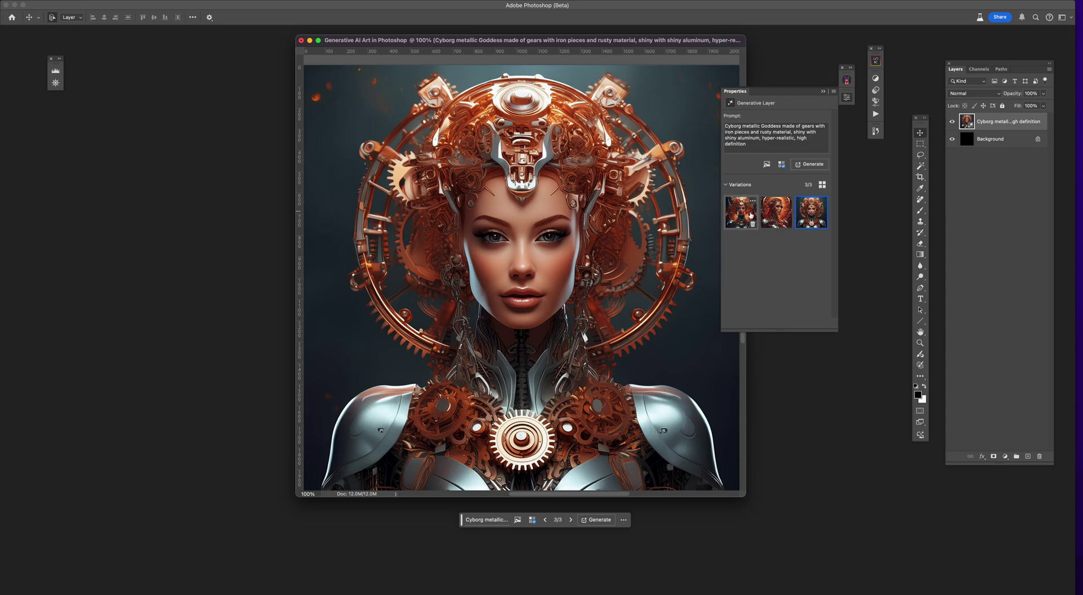
{"action": "left_click", "coordinate": [822, 91]}
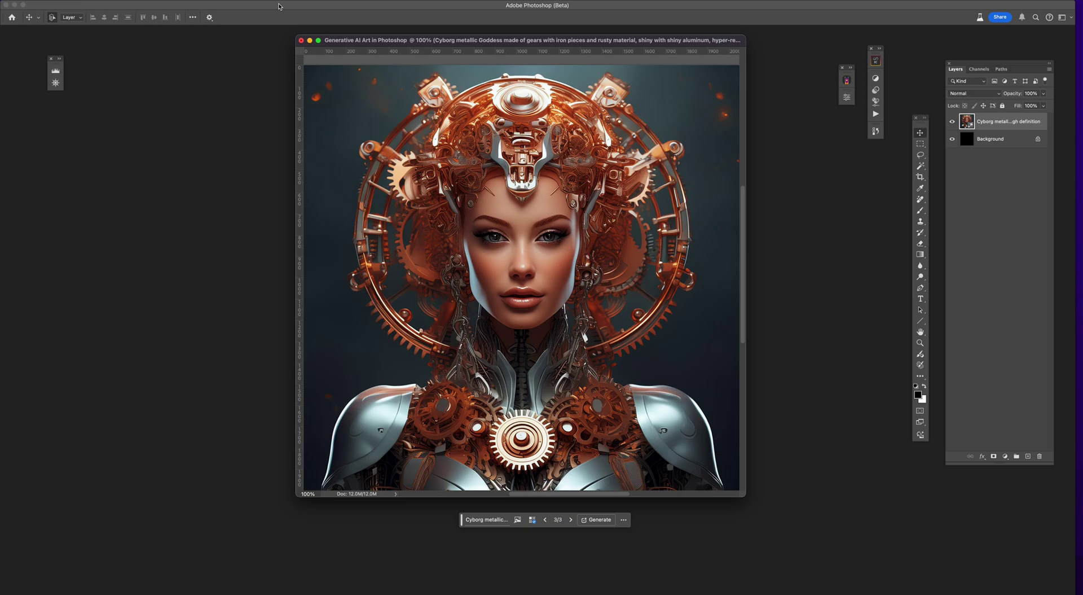
- Open the Camera Raw Filter on the goddess and warm the colour temperature
{"action": "left_click", "coordinate": [254, 73]}
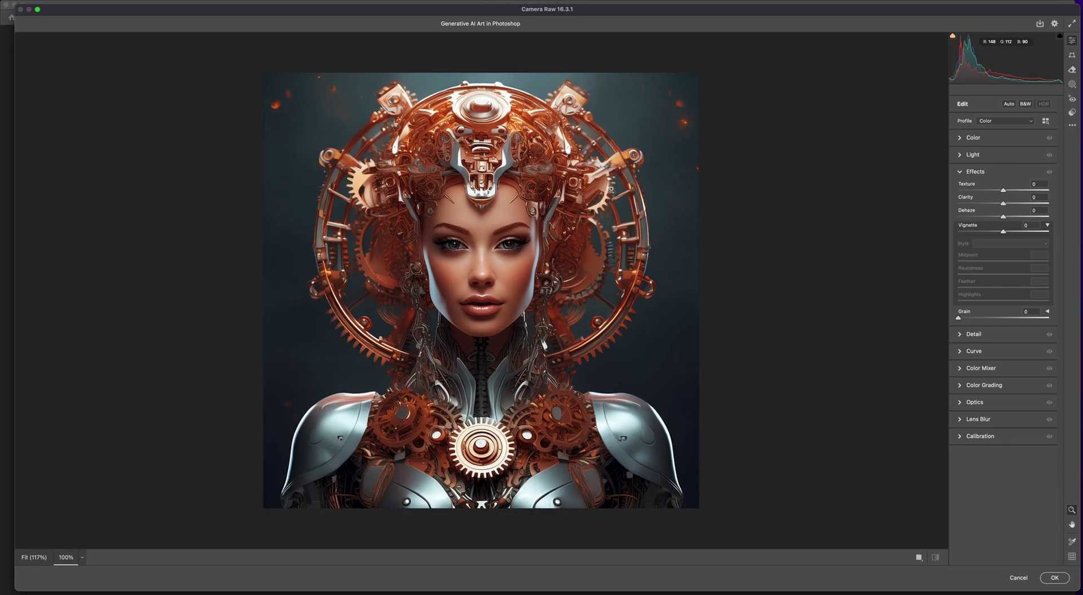
{"action": "left_click", "coordinate": [963, 144]}
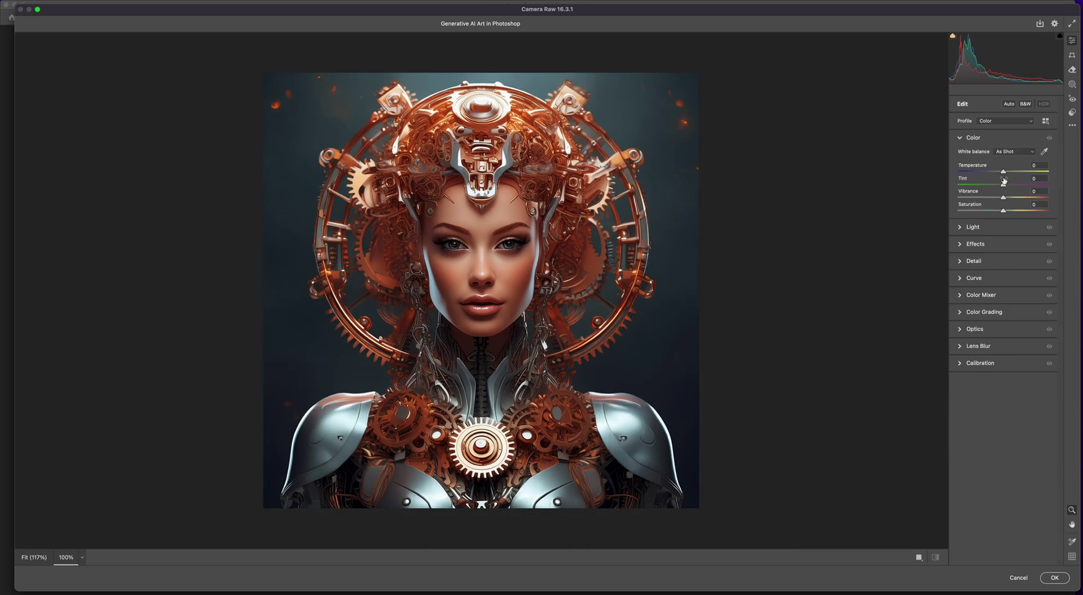
{"action": "left_click_drag", "start_coordinate": [1003, 172], "coordinate": [1006, 211]}
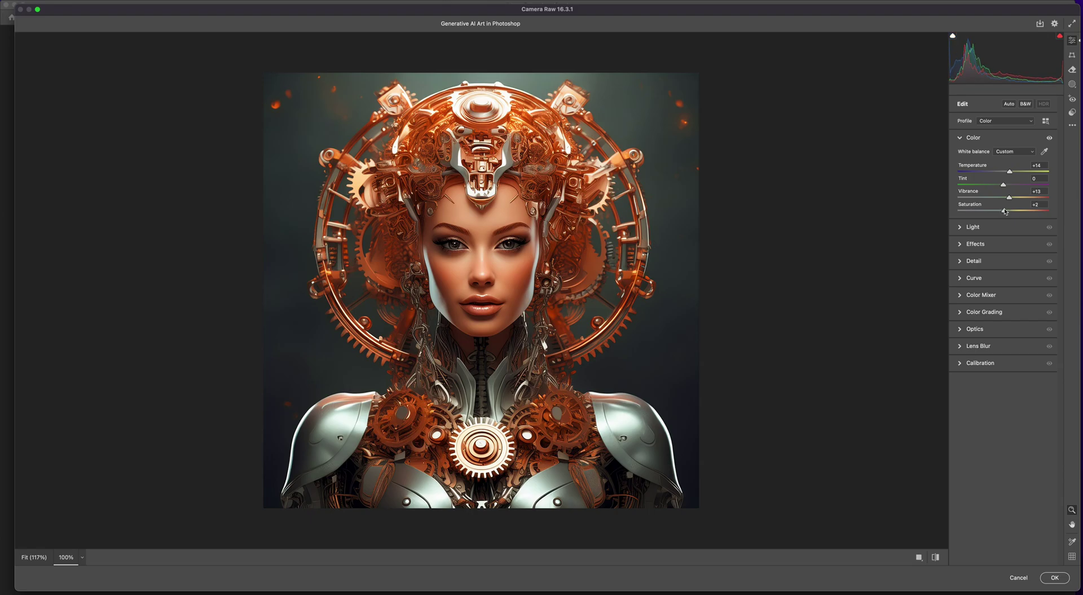
- In the Light section, raise exposure, contrast and whites slightly
{"action": "left_click", "coordinate": [962, 227]}
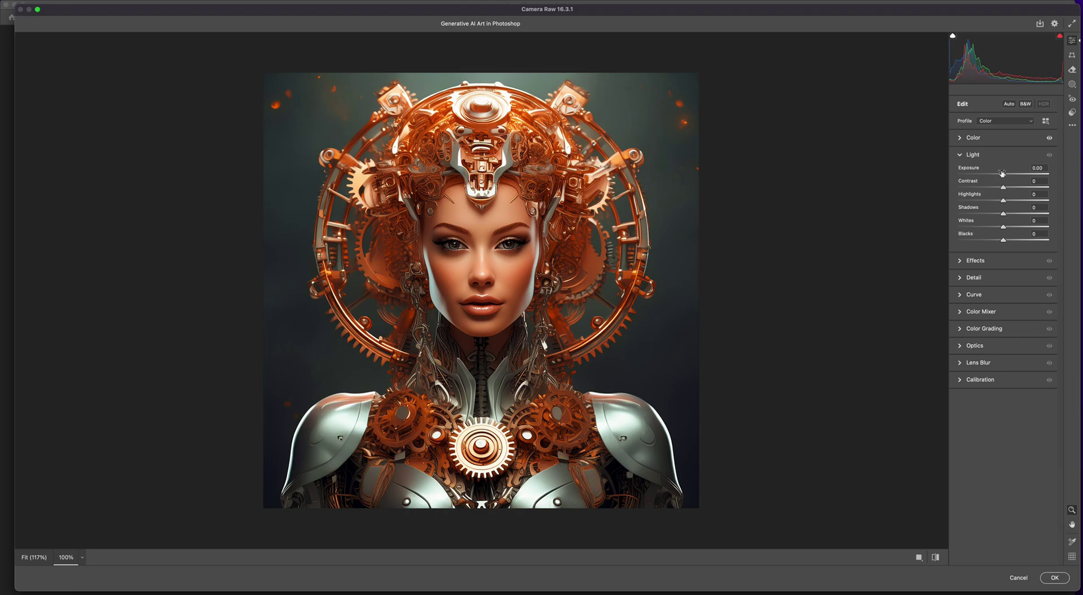
{"action": "left_click_drag", "start_coordinate": [1003, 175], "coordinate": [1007, 175]}
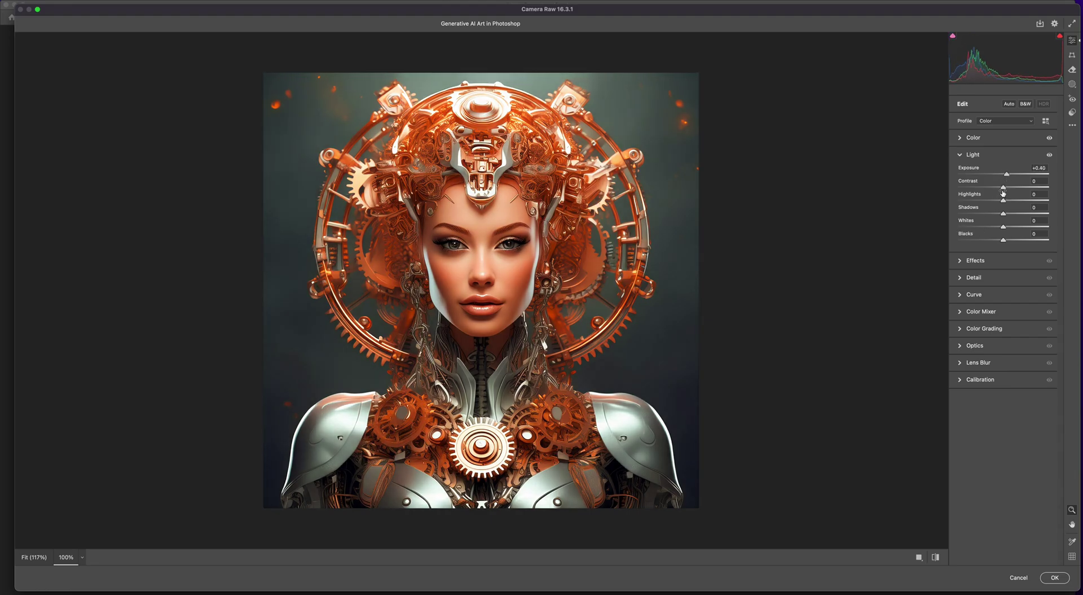
{"action": "mouse_move", "coordinate": [1003, 188]}
{"action": "left_mouse_down"}
{"action": "mouse_move", "coordinate": [1012, 190]}
{"action": "mouse_move", "coordinate": [1008, 176]}
{"action": "mouse_move", "coordinate": [989, 202]}
{"action": "left_mouse_up"}
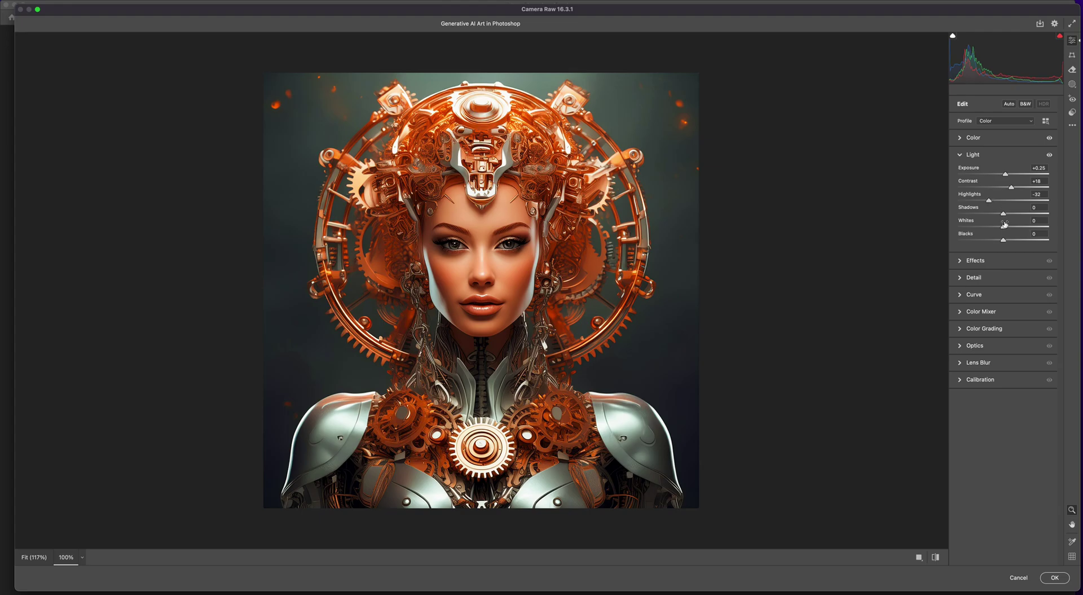
{"action": "left_click_drag", "start_coordinate": [1003, 227], "coordinate": [989, 219]}
- Compare before/after, then add texture and set Dehaze to +15
{"action": "left_click", "coordinate": [935, 557]}
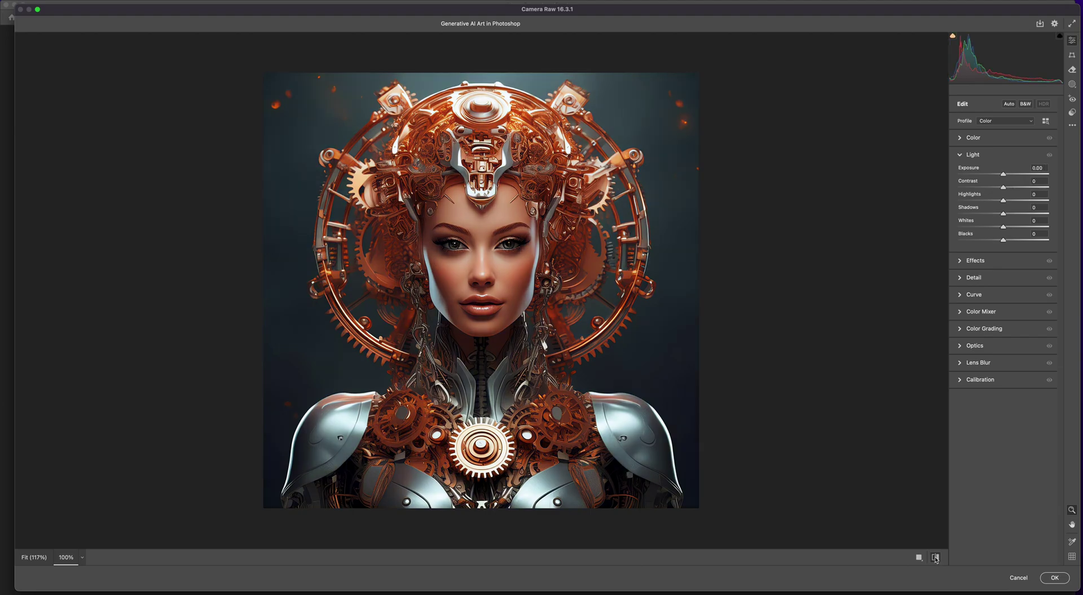
{"action": "left_click", "coordinate": [935, 557]}
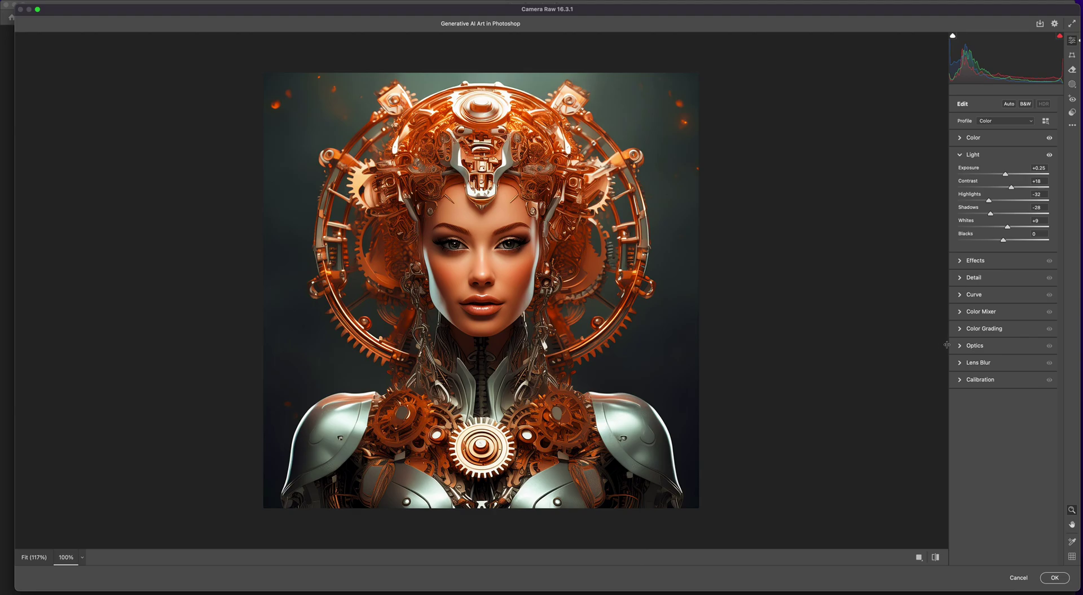
{"action": "left_click", "coordinate": [964, 261]}
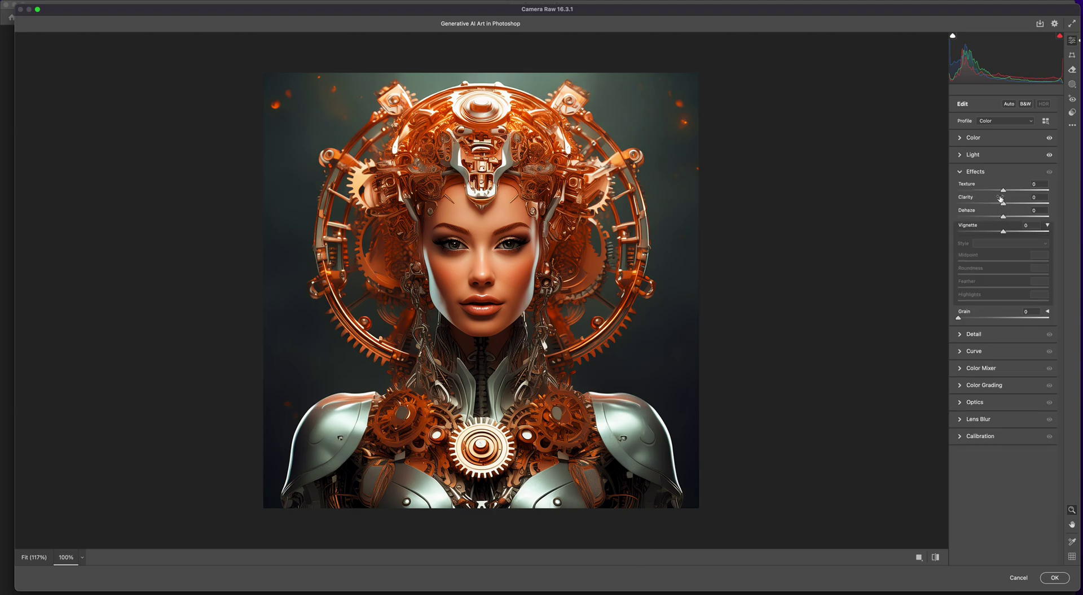
{"action": "left_click_drag", "start_coordinate": [1003, 192], "coordinate": [1012, 192]}
{"action": "mouse_move", "coordinate": [1003, 217]}
{"action": "left_mouse_down"}
{"action": "mouse_move", "coordinate": [980, 219]}
{"action": "mouse_move", "coordinate": [1010, 215]}
{"action": "left_mouse_up"}
{"action": "left_click_drag", "start_coordinate": [1010, 216], "coordinate": [1008, 217]}
- Set Sharpening to 35 and Masking to 61 with mask preview, then compare against the original
{"action": "left_click", "coordinate": [961, 335]}
{"action": "left_click_drag", "start_coordinate": [958, 211], "coordinate": [980, 209]}
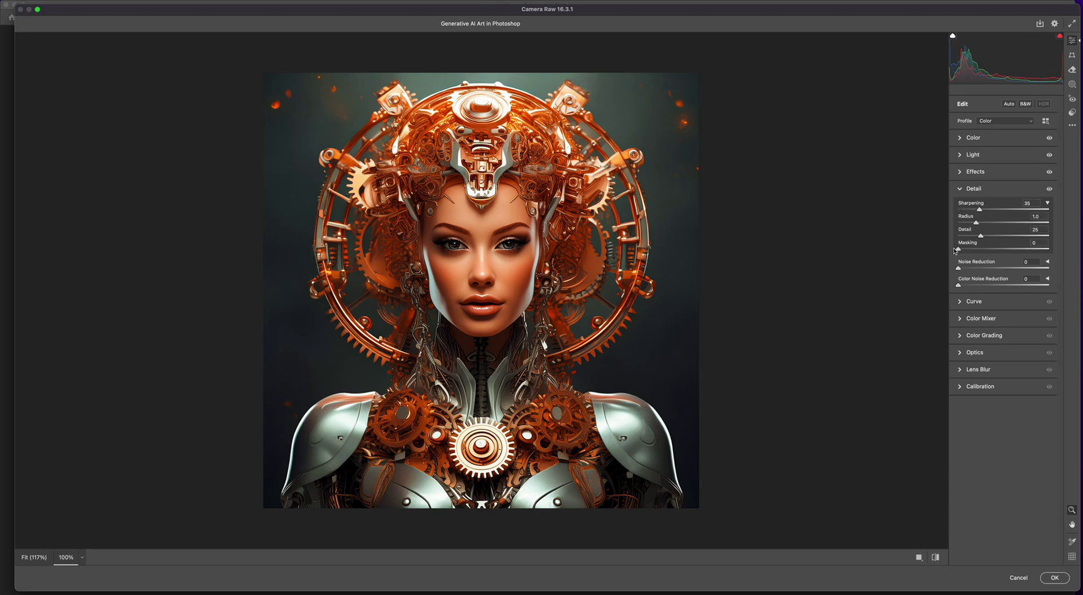
{"action": "key", "text": "alt"}
{"action": "left_click_drag", "start_coordinate": [959, 250], "coordinate": [1013, 247]}
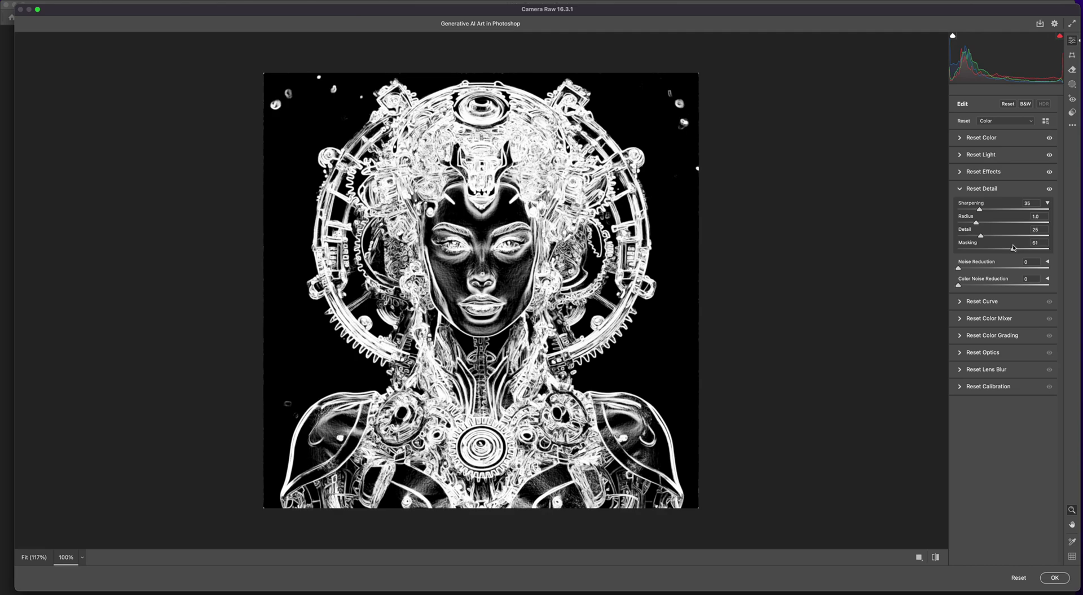
{"action": "left_click_drag", "start_coordinate": [1014, 248], "coordinate": [1014, 247]}
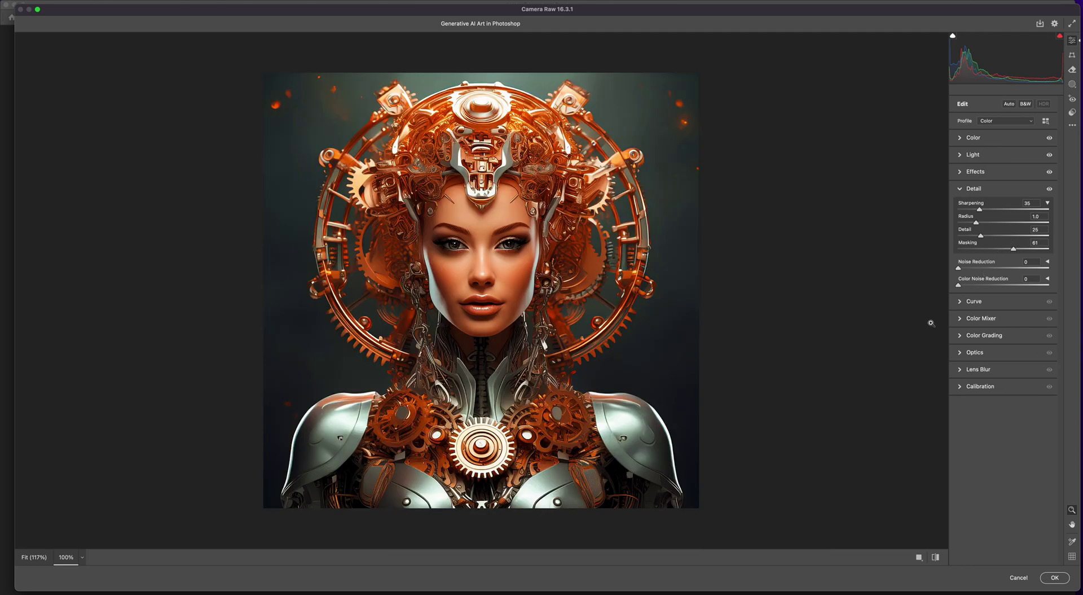
{"action": "left_click", "coordinate": [935, 557]}
{"action": "left_click", "coordinate": [1055, 578]}
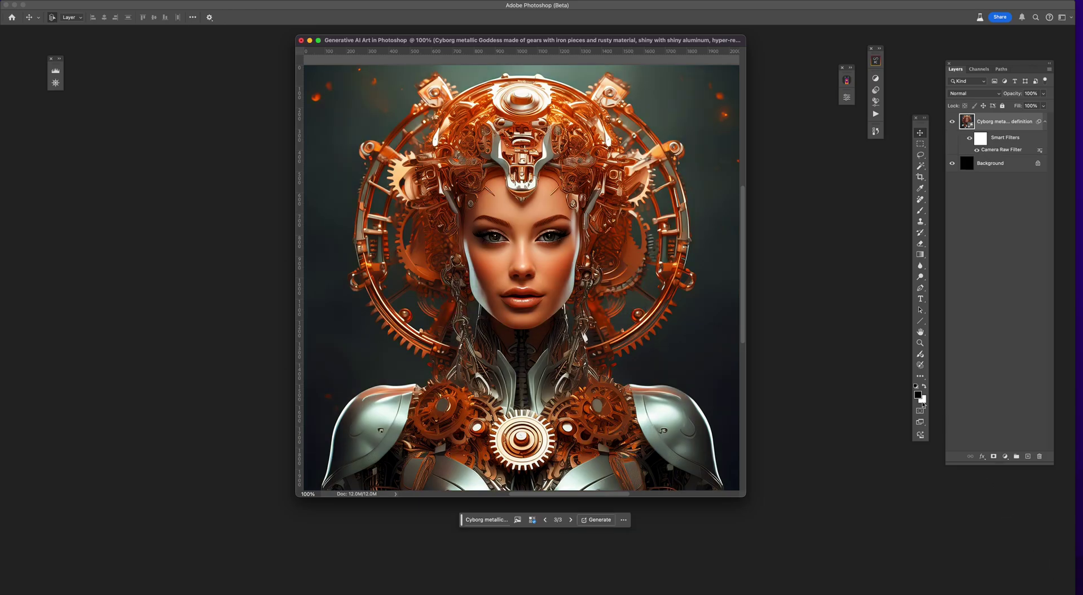